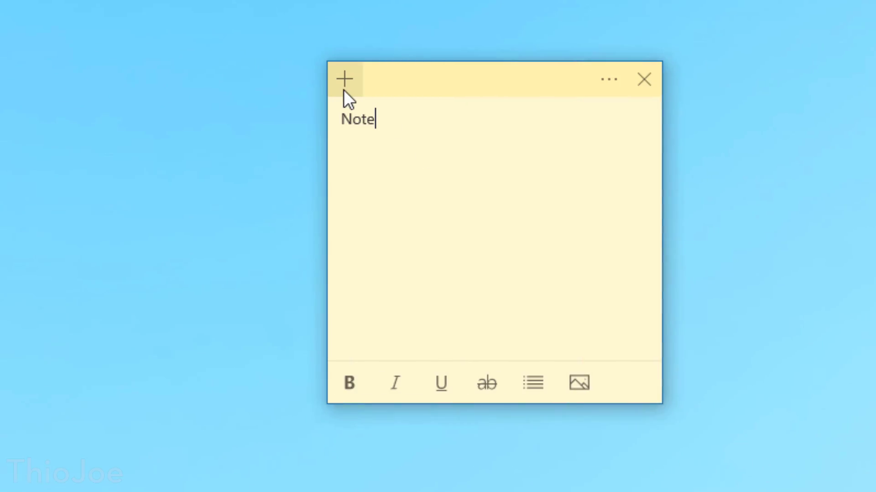
# Step: Add a new sticky note reading 'Another note' and resize it
pyautogui.click(344, 82)
pyautogui.write('Another note')
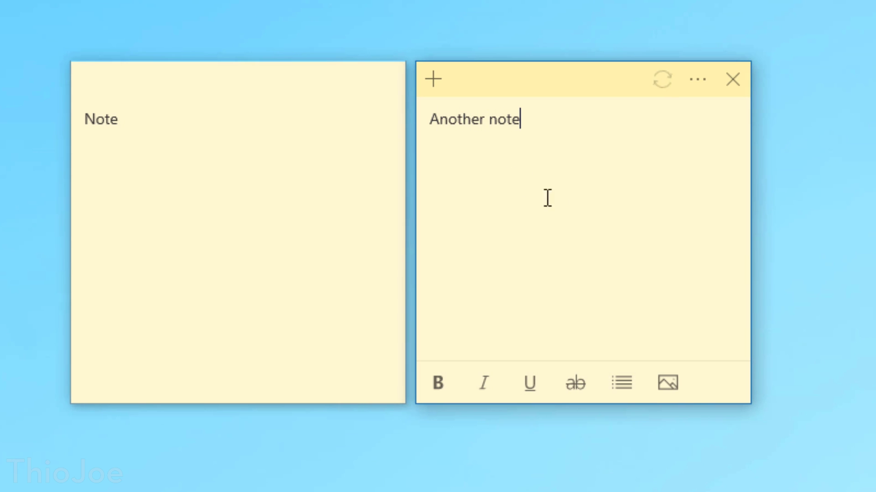
pyautogui.moveTo(754, 406); pyautogui.dragTo(794, 251)
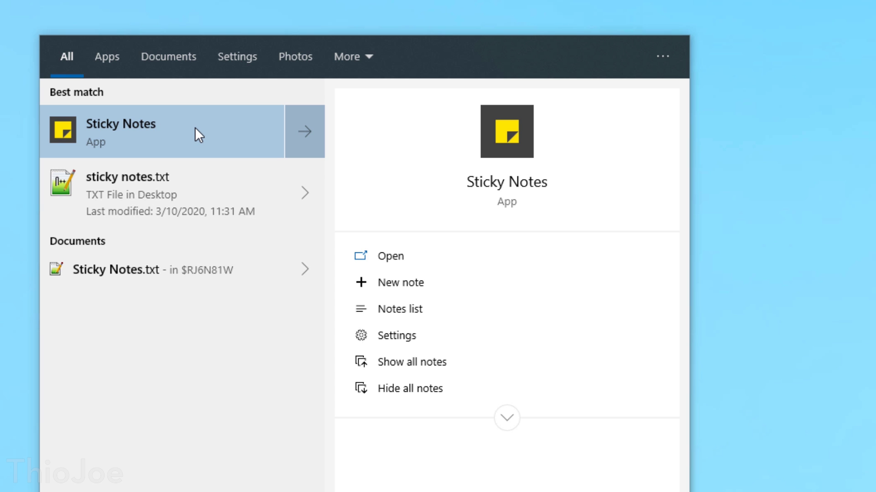
# Step: Relaunch Sticky Notes from search and create a blank note showing its colour choices
pyautogui.click(195, 128)
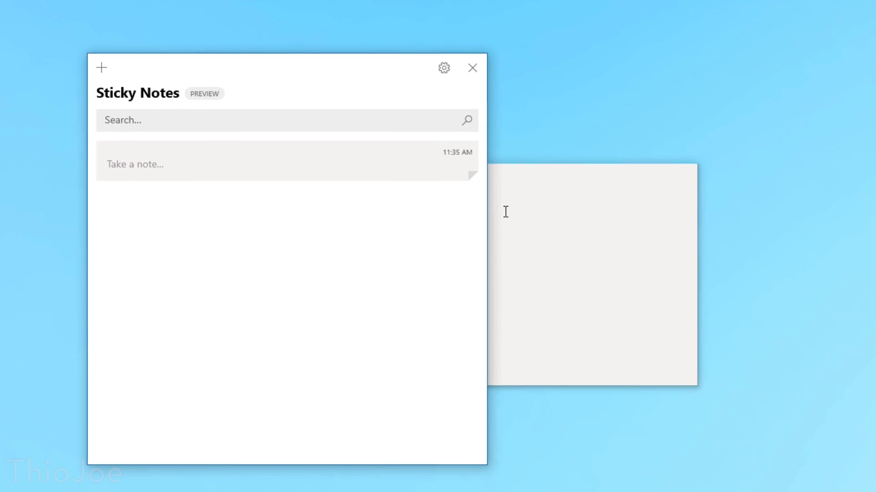
pyautogui.click(682, 176)
pyautogui.click(101, 68)
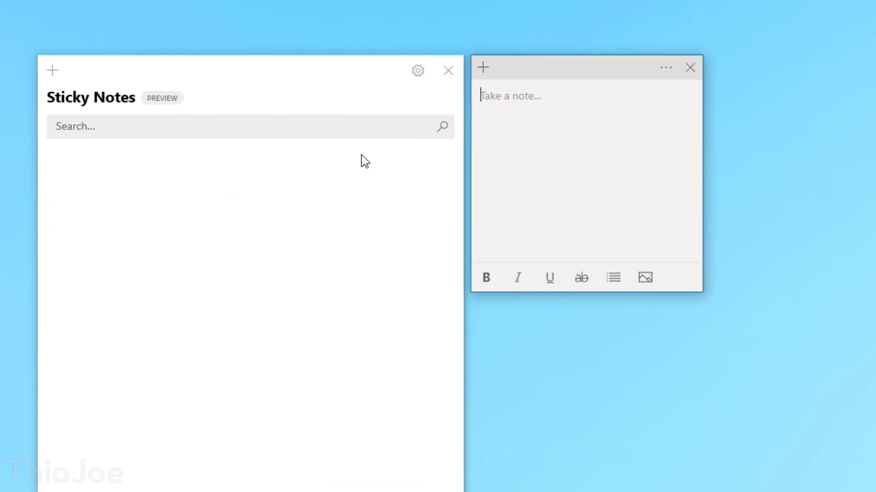
pyautogui.click(615, 80)
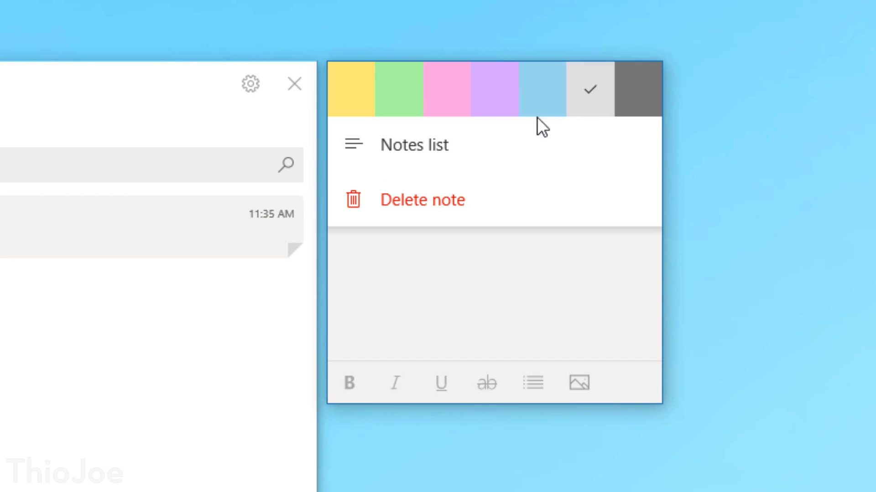
# Step: Make the new note green and type a bulleted list: List, whatever, bold text
pyautogui.click(362, 105)
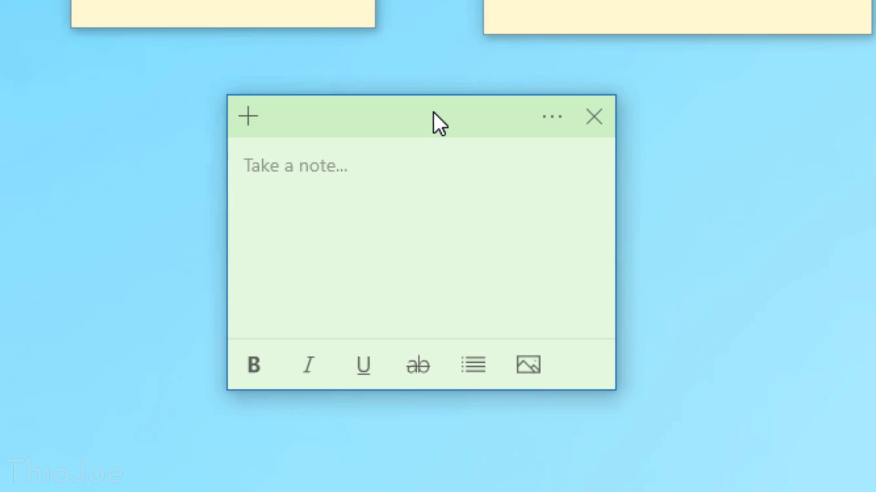
pyautogui.click(472, 364)
pyautogui.write('List')
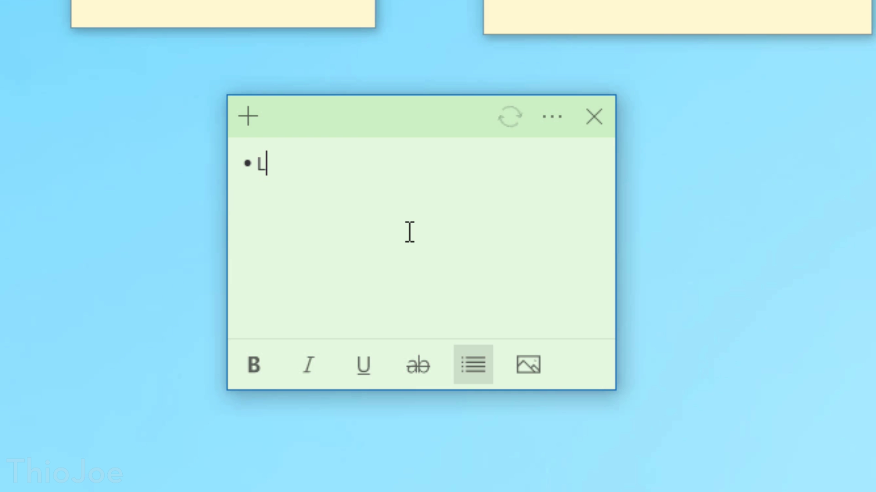
pyautogui.press('Return')
pyautogui.write('whatever ')
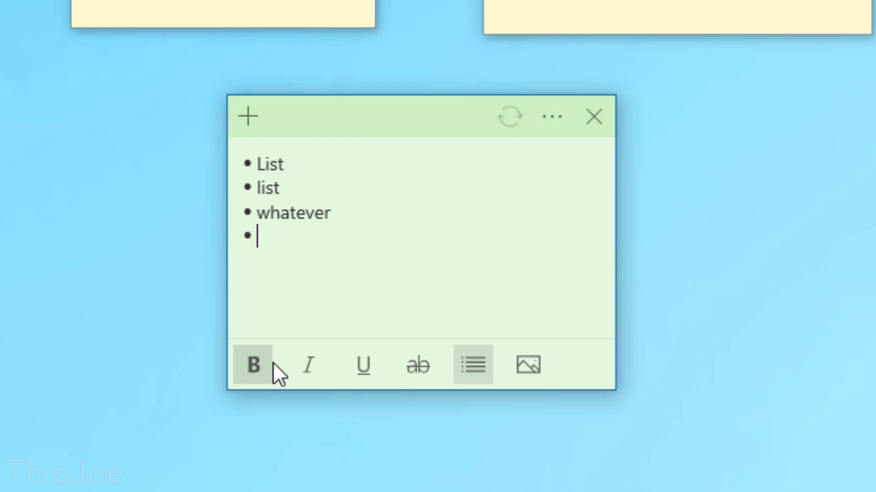
pyautogui.write('bold text')
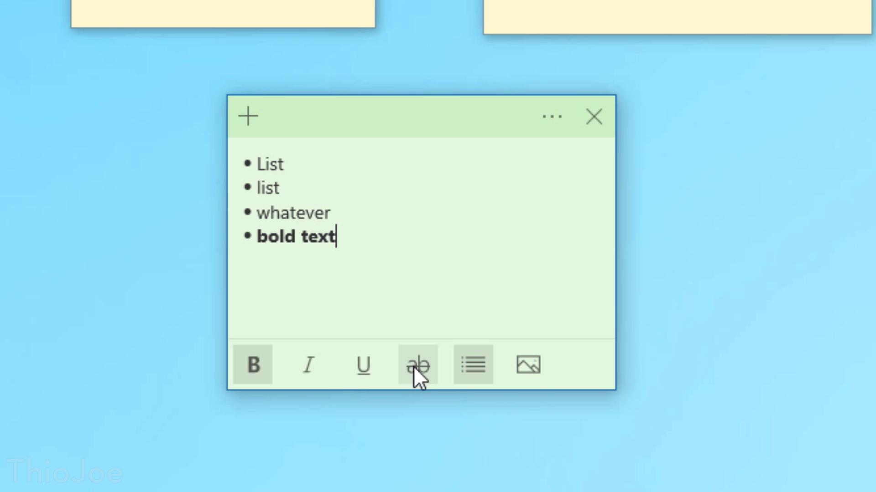
# Step: Format the 'bold text' line as bold, with strikethrough turned off
pyautogui.moveTo(337, 239); pyautogui.dragTo(261, 250)
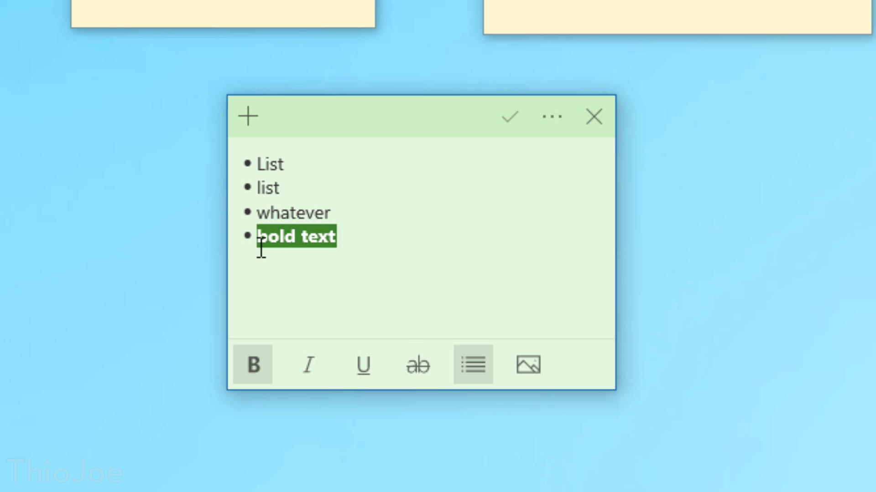
pyautogui.click(420, 364)
pyautogui.click(357, 382)
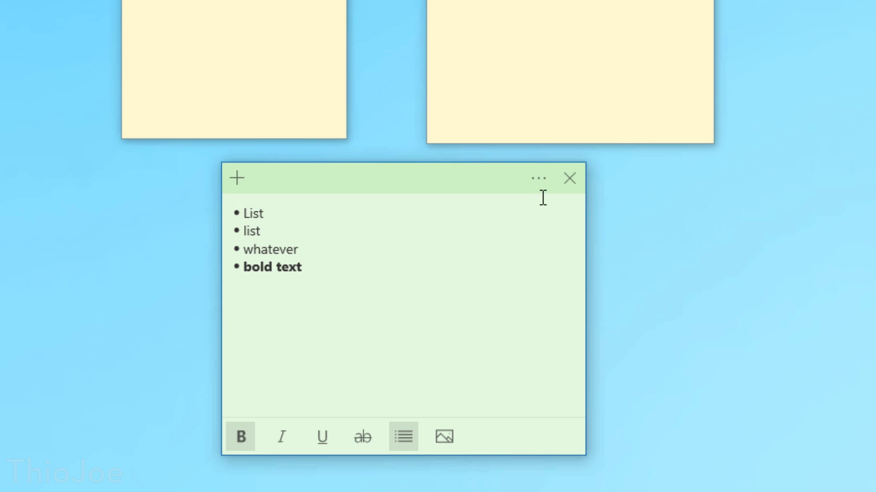
# Step: Close the green note, show the notes list, and enlarge then close the Note and Another note stickies
pyautogui.click(567, 190)
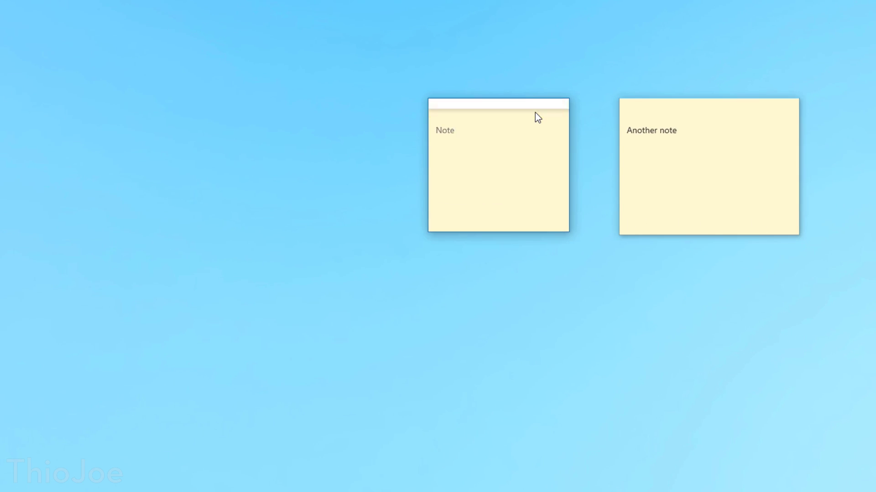
pyautogui.click(536, 113)
pyautogui.click(497, 147)
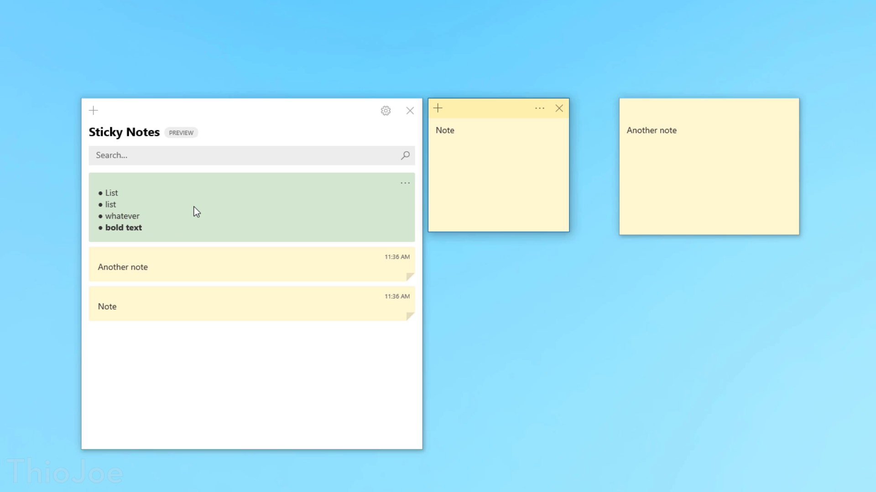
pyautogui.moveTo(493, 111)
pyautogui.mouseDown()
pyautogui.moveTo(664, 170)
pyautogui.moveTo(494, 114)
pyautogui.mouseUp()
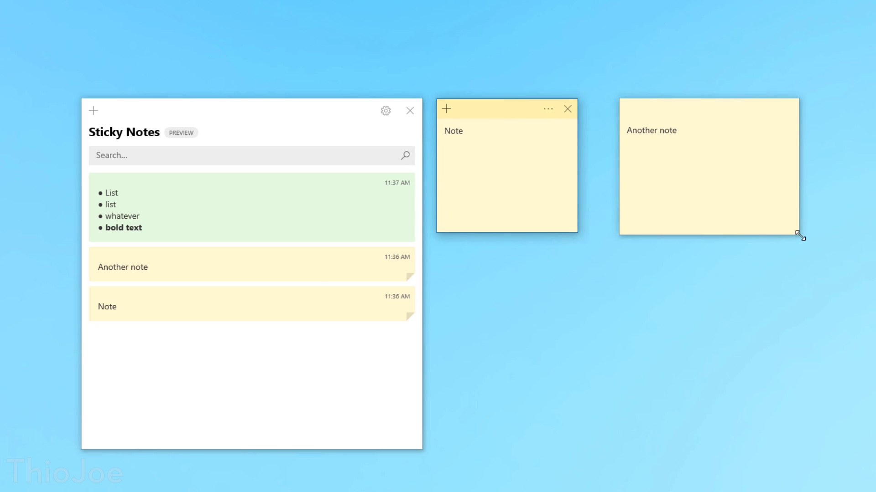
pyautogui.moveTo(800, 236); pyautogui.dragTo(828, 260)
pyautogui.moveTo(575, 235); pyautogui.dragTo(605, 254)
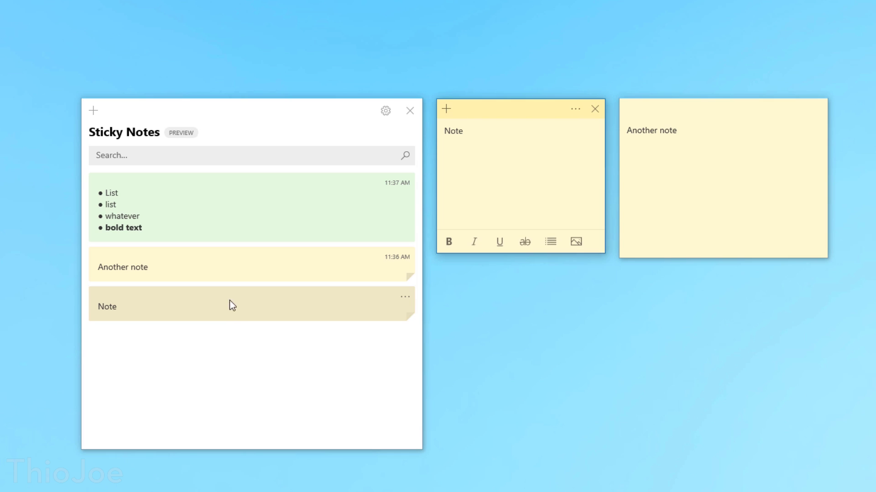
pyautogui.click(820, 109)
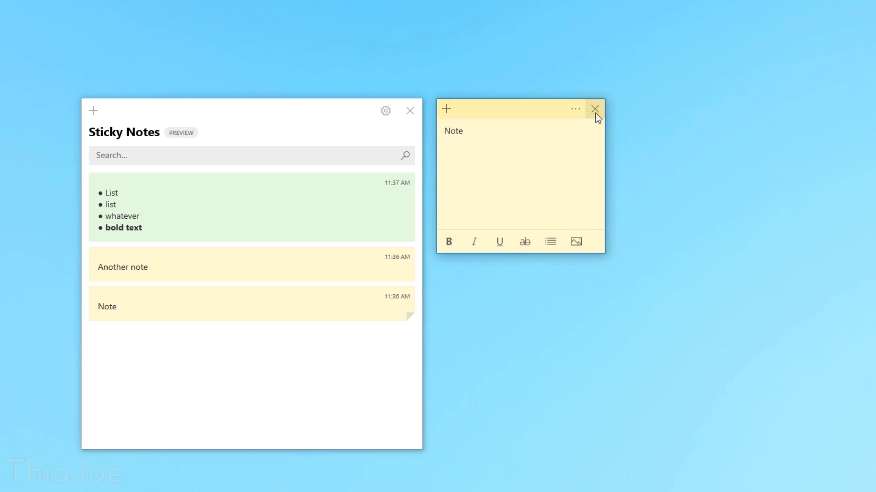
pyautogui.click(594, 109)
# Step: Reopen the bulleted note, Another note and Note from the list and arrange them
pyautogui.click(405, 184)
pyautogui.click(412, 209)
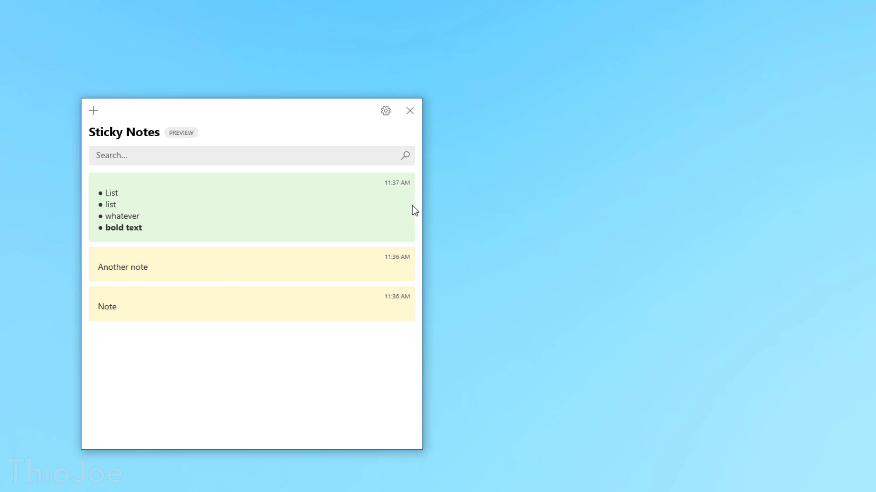
pyautogui.moveTo(574, 256); pyautogui.dragTo(547, 93)
pyautogui.click(404, 263)
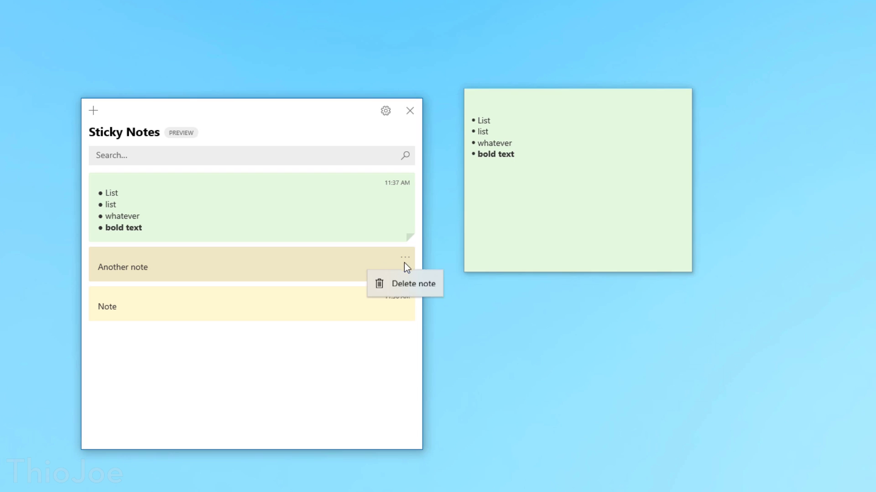
pyautogui.click(411, 278)
pyautogui.moveTo(715, 119); pyautogui.dragTo(561, 307)
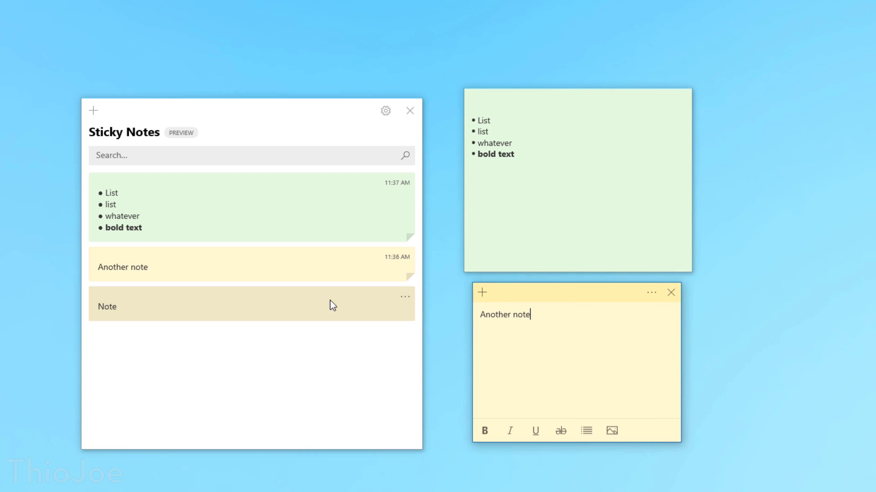
pyautogui.rightClick(367, 305)
pyautogui.click(550, 297)
pyautogui.moveTo(510, 104); pyautogui.dragTo(404, 3)
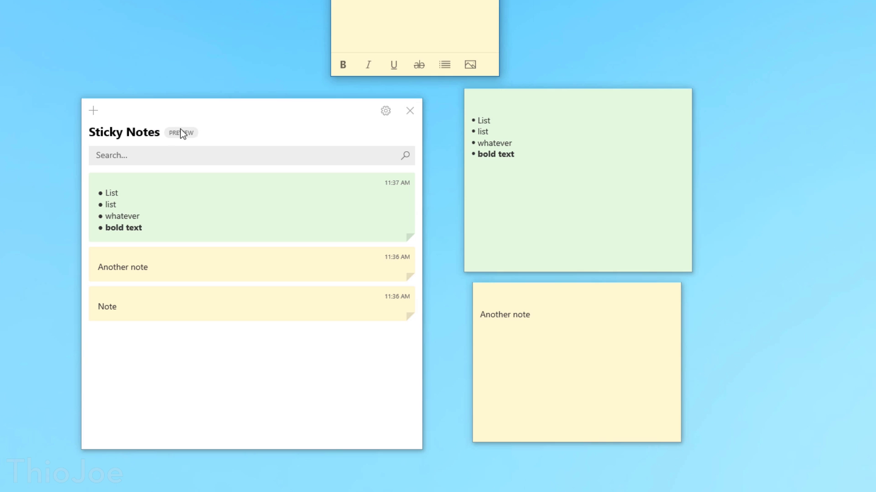
# Step: Add a test note, recolour it dark grey then light blue, delete it, and italicise 'bold text'
pyautogui.click(95, 111)
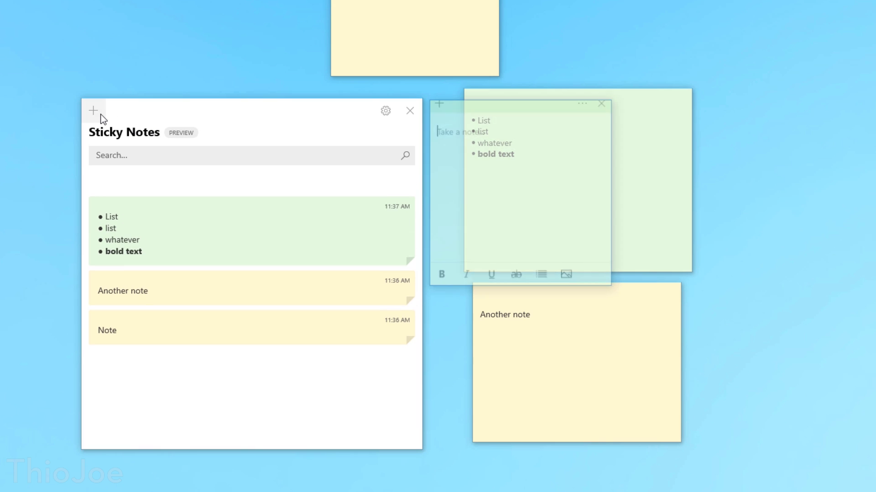
pyautogui.click(583, 109)
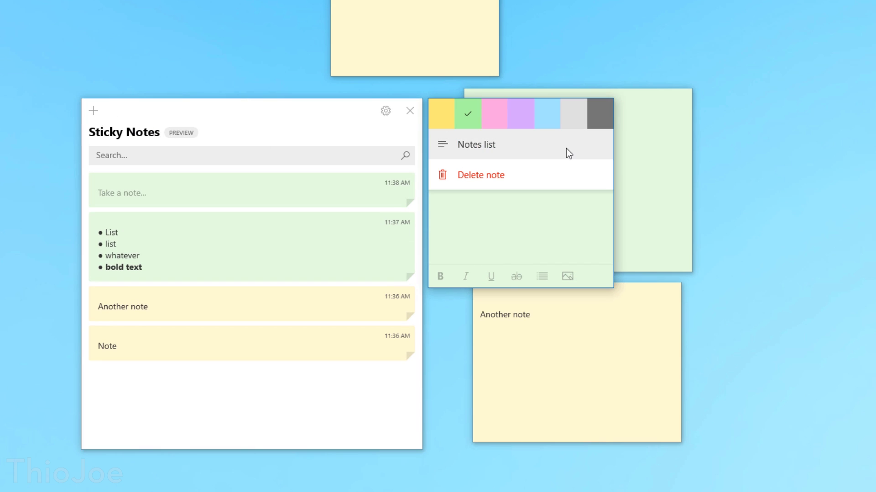
pyautogui.click(595, 118)
pyautogui.click(584, 108)
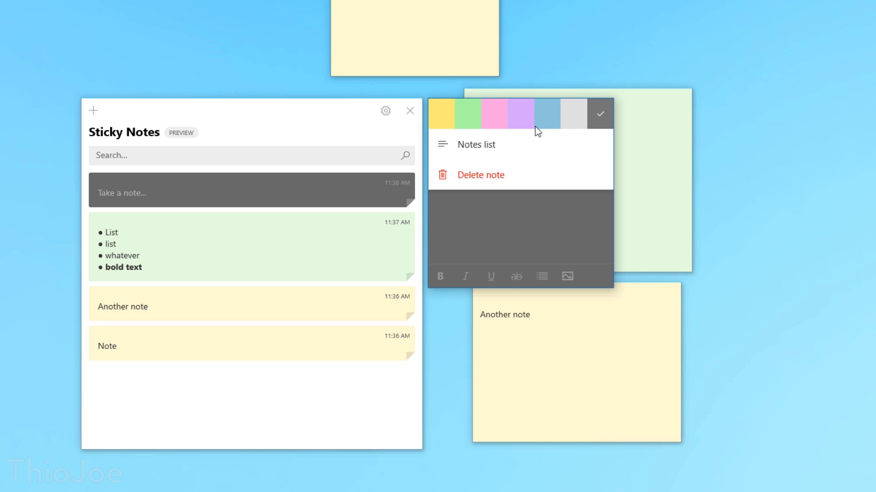
pyautogui.click(537, 122)
pyautogui.click(603, 108)
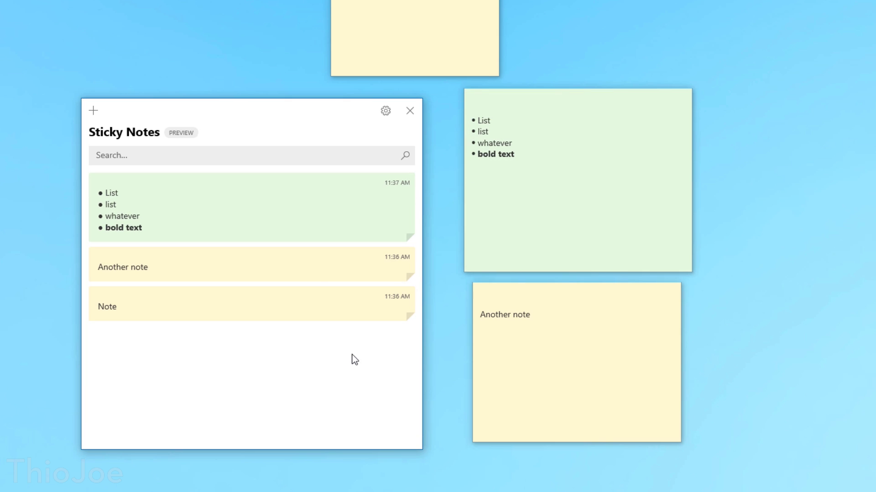
pyautogui.click(525, 256)
pyautogui.click(320, 371)
# Step: Remove the italics from 'bold text' and resize the green photo note so the list shows
pyautogui.click(321, 372)
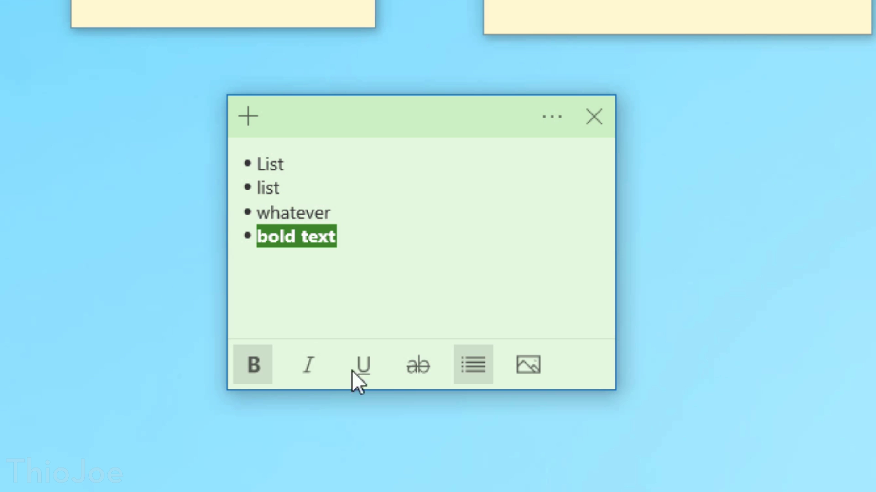
pyautogui.click(426, 301)
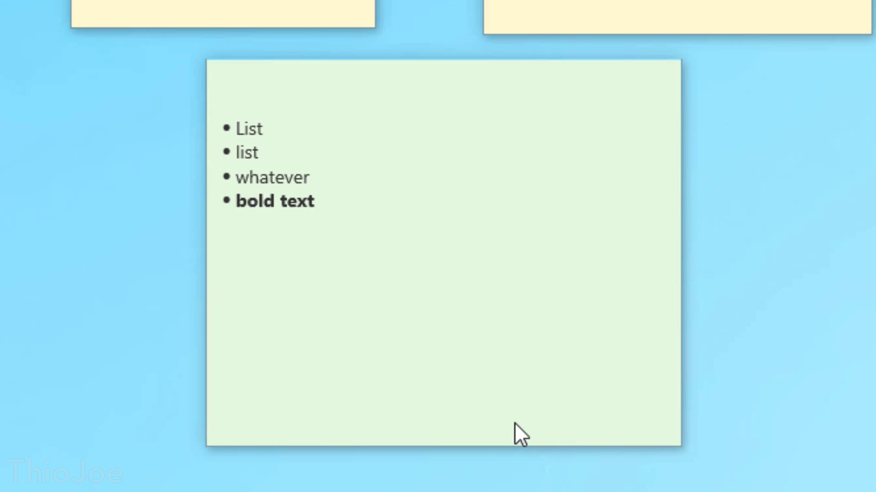
pyautogui.hotkey('alt', 'Tab')
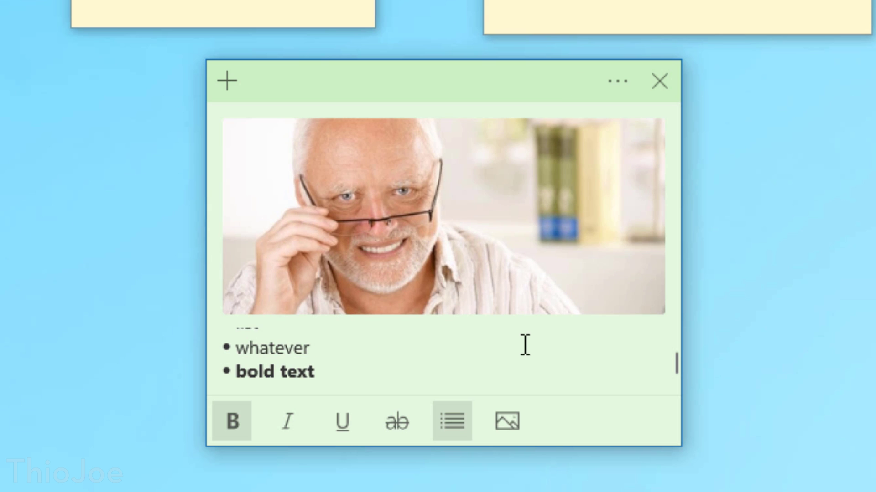
pyautogui.scroll(2, 464, 368)
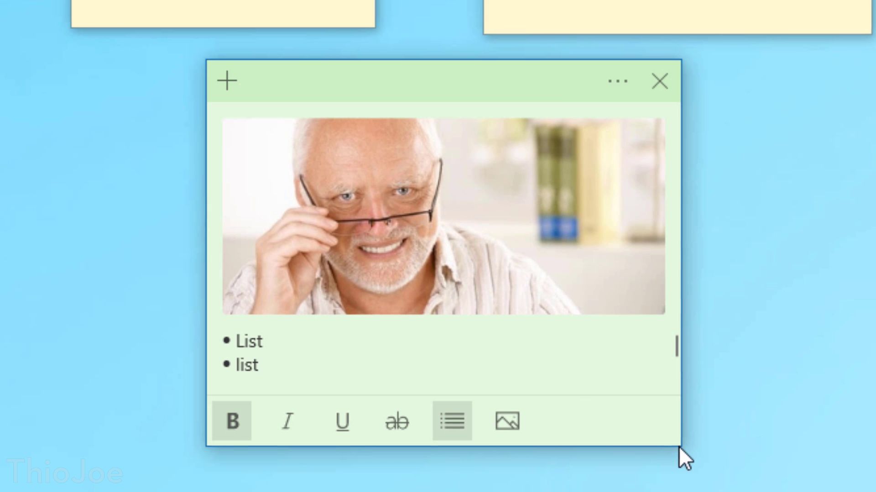
pyautogui.moveTo(679, 447); pyautogui.dragTo(693, 491)
pyautogui.scroll(-1, 557, 412)
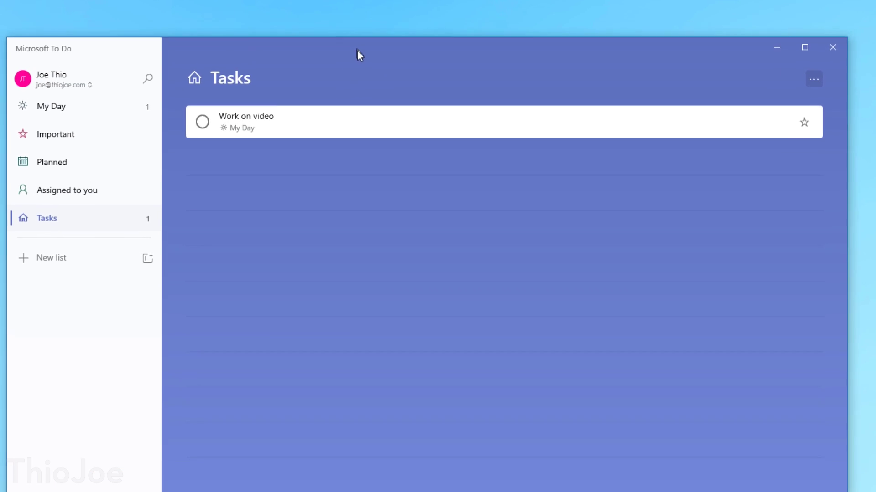
# Step: Give the Tasks list a light-blue theme after trying lavender and teal, then view My Day
pyautogui.click(814, 79)
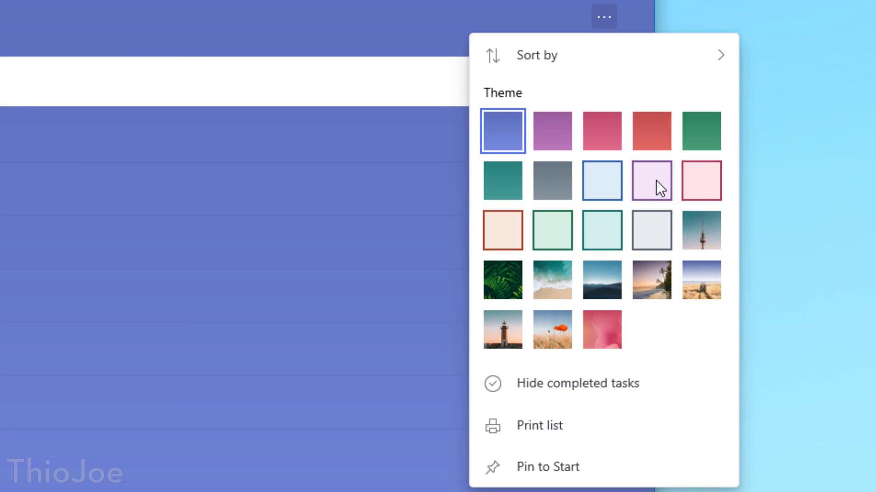
pyautogui.click(652, 180)
pyautogui.click(595, 235)
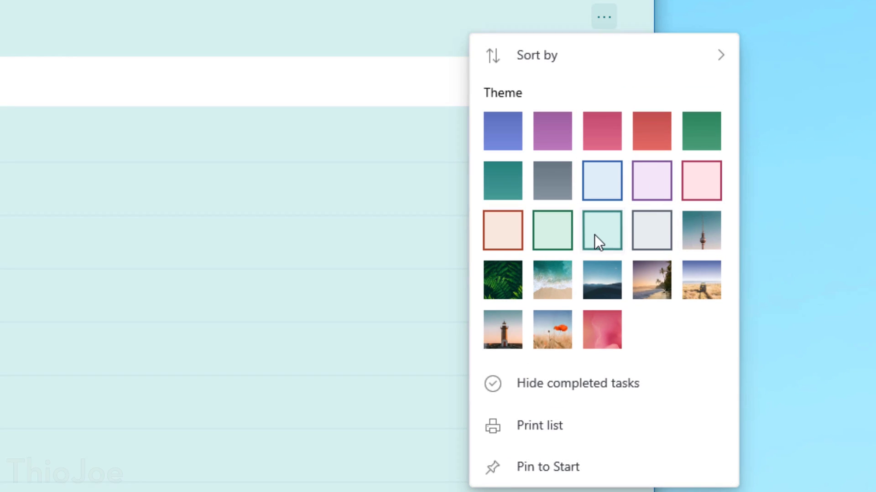
pyautogui.click(598, 196)
pyautogui.click(264, 302)
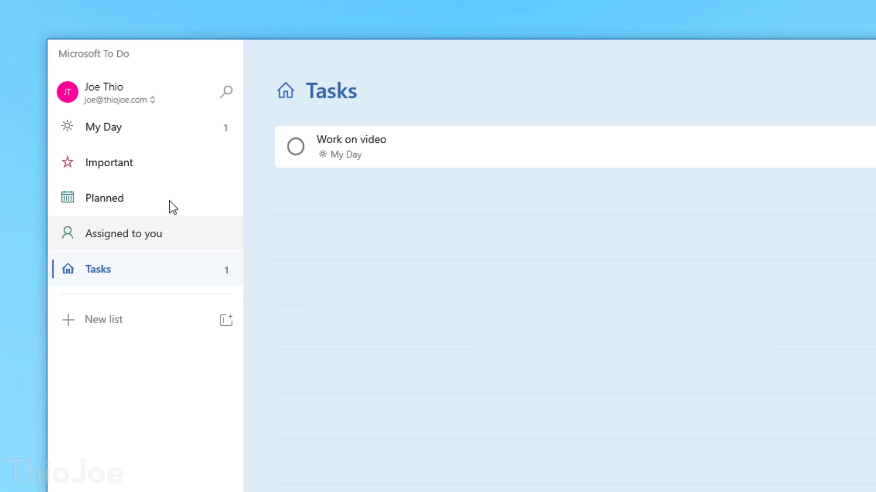
pyautogui.click(165, 135)
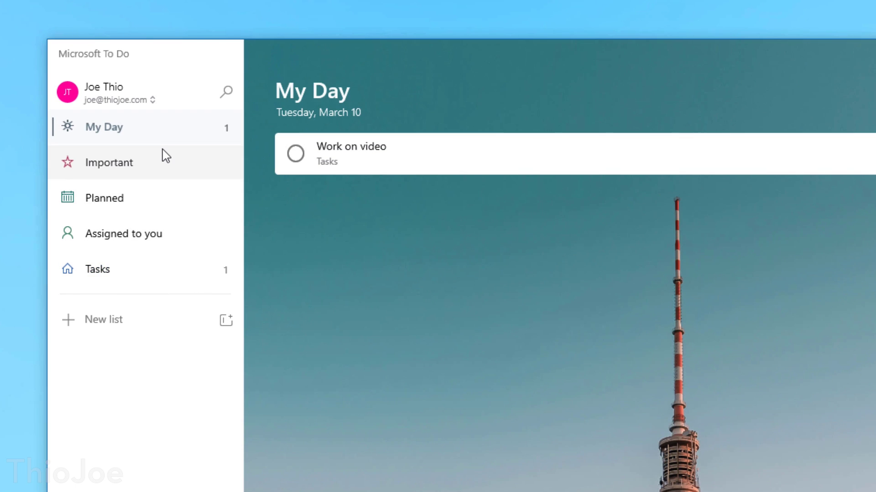
# Step: Add an 'Edit video' task to My Day and star it as important
pyautogui.click(142, 273)
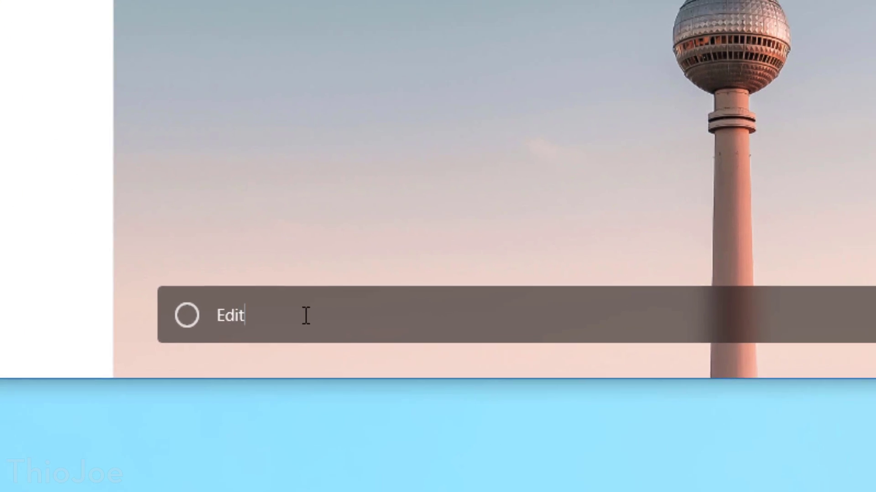
pyautogui.press('Return')
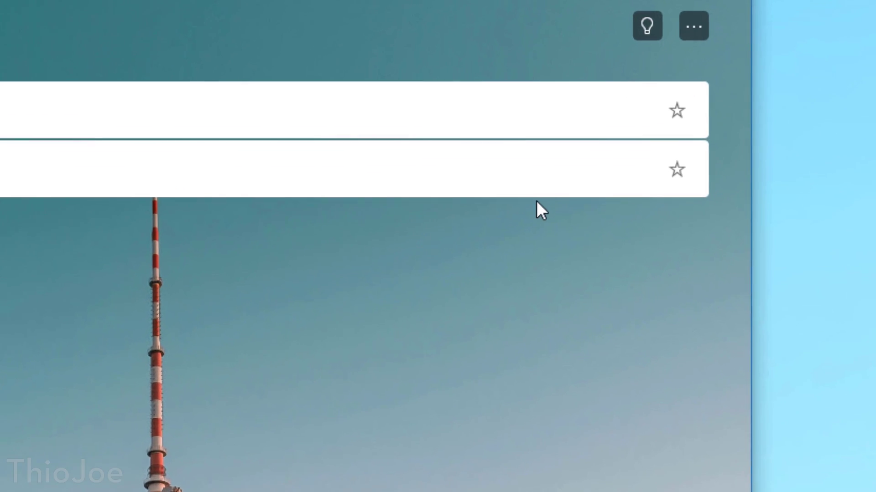
pyautogui.click(715, 97)
# Step: Browse the Important, Planned and Assigned to you lists, then create a new list
pyautogui.click(28, 157)
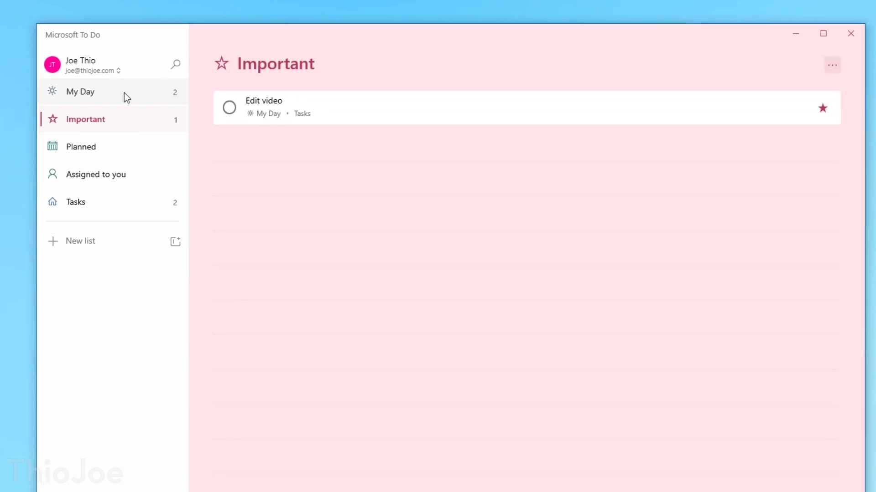
pyautogui.click(127, 95)
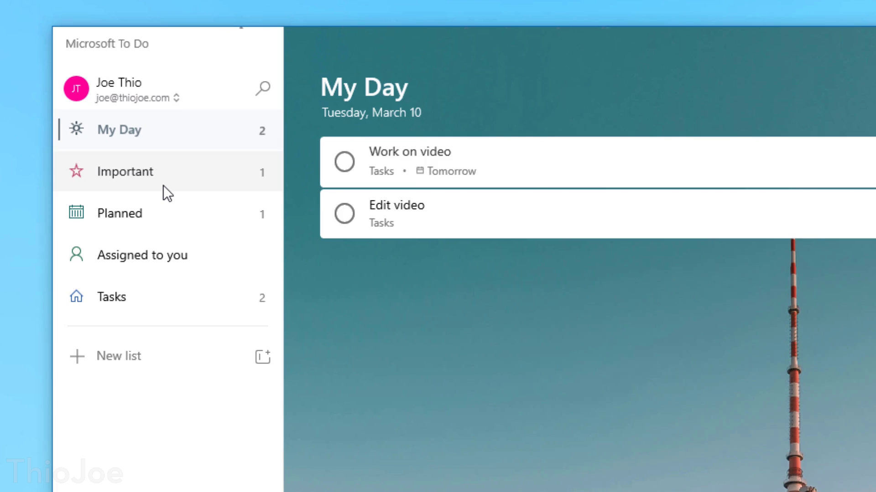
pyautogui.click(109, 128)
pyautogui.click(110, 145)
pyautogui.click(109, 177)
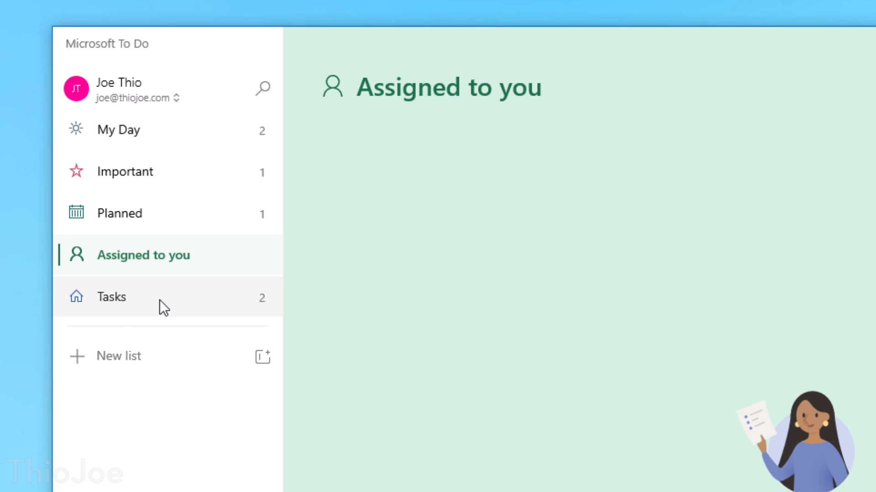
pyautogui.click(141, 357)
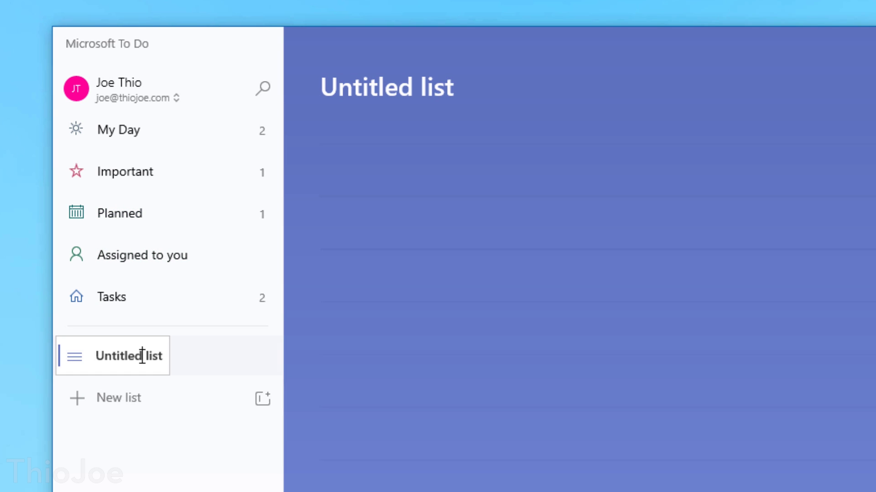
# Step: Name the new list 'Video Stuff'
pyautogui.write('Video')
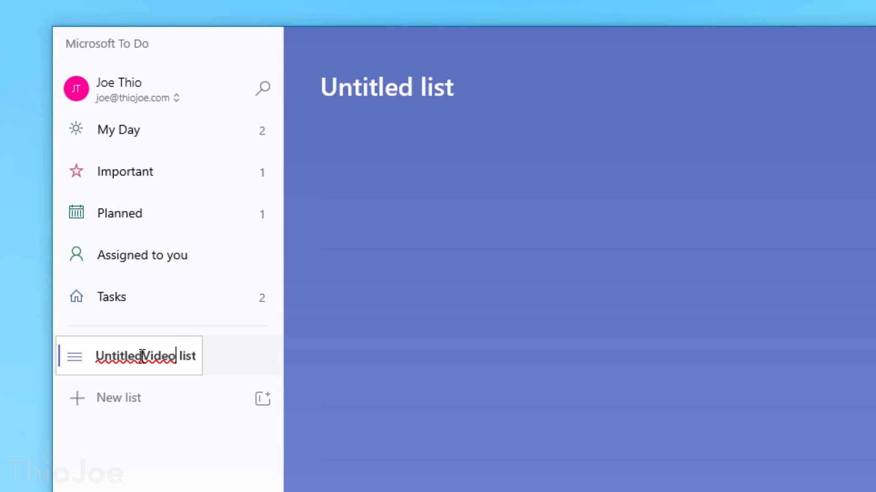
pyautogui.press('BackSpace')
pyautogui.press('BackSpace')
pyautogui.press('BackSpace')
pyautogui.press('BackSpace')
pyautogui.press('BackSpace')
pyautogui.press('BackSpace')
pyautogui.press('BackSpace')
pyautogui.press('BackSpace')
pyautogui.press('BackSpace')
pyautogui.press('BackSpace')
pyautogui.press('BackSpace')
pyautogui.press('BackSpace')
pyautogui.press('BackSpace')
pyautogui.write('Video Stuff')
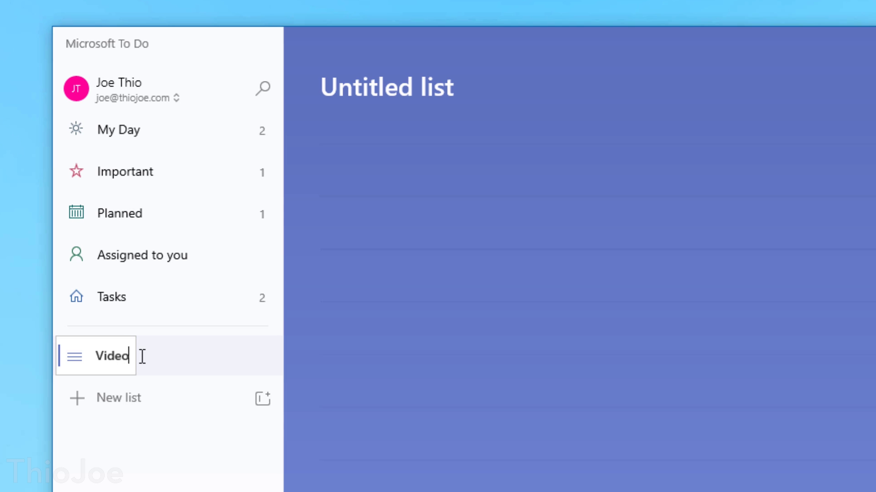
pyautogui.press('Return')
# Step: Add the tasks 'thing 1' and 'whatever' to Video Stuff
pyautogui.click(433, 133)
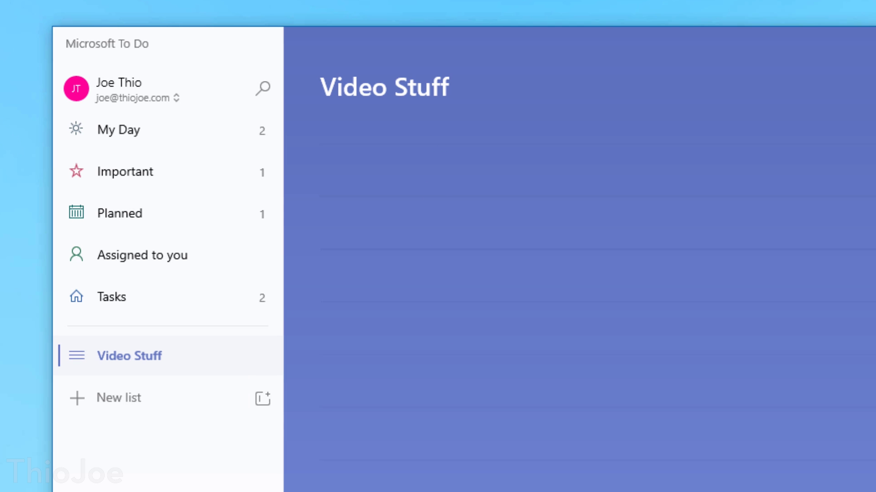
pyautogui.press('Return')
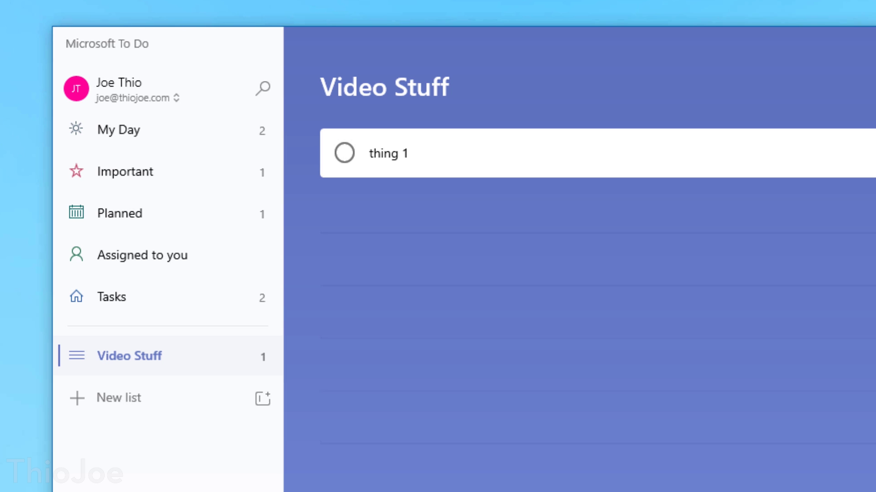
pyautogui.press('Return')
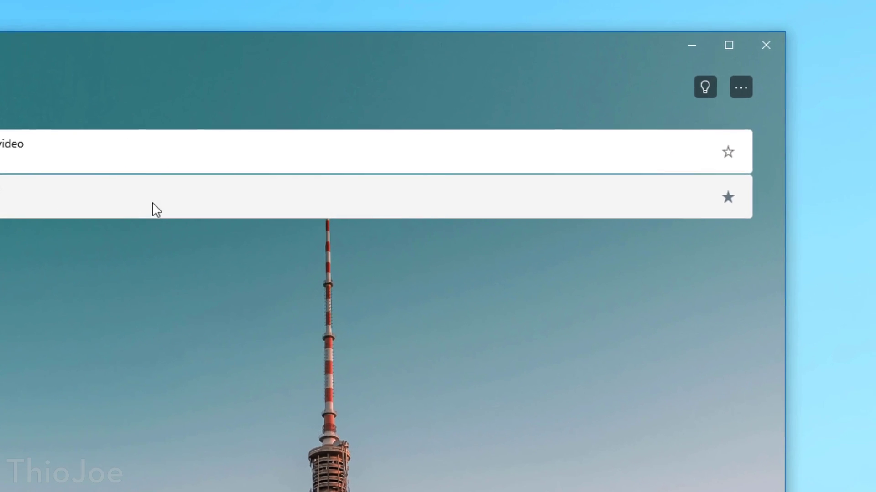
pyautogui.rightClick(634, 156)
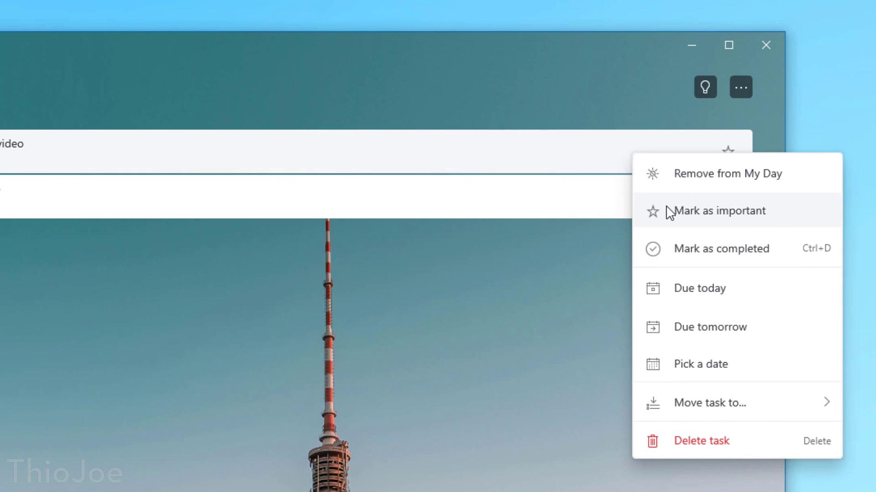
# Step: Mark the video task completed and set its due date to tomorrow
pyautogui.click(698, 252)
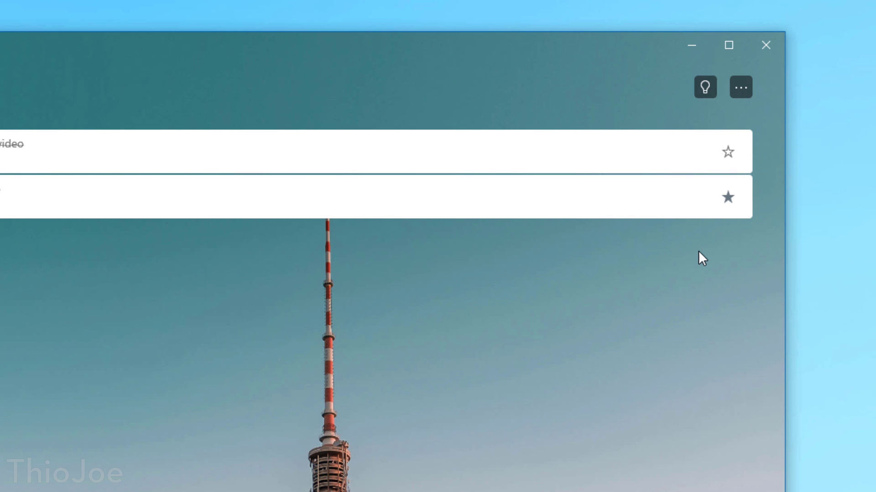
pyautogui.rightClick(653, 159)
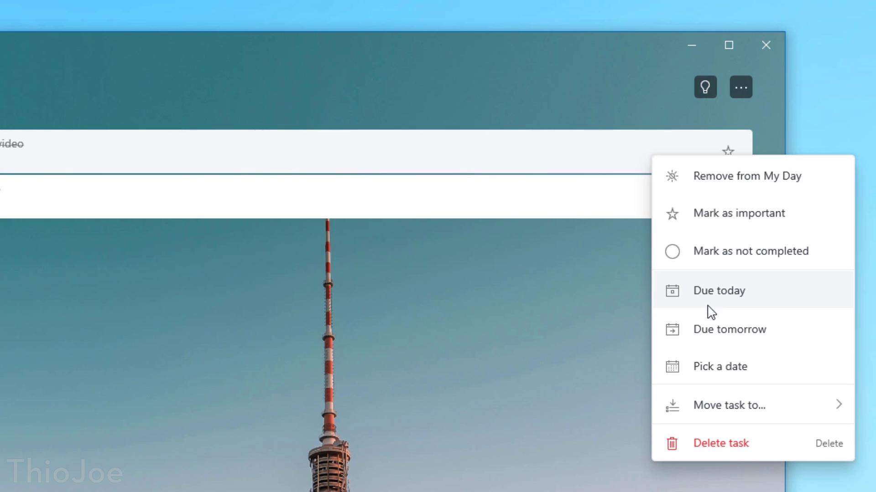
pyautogui.click(714, 368)
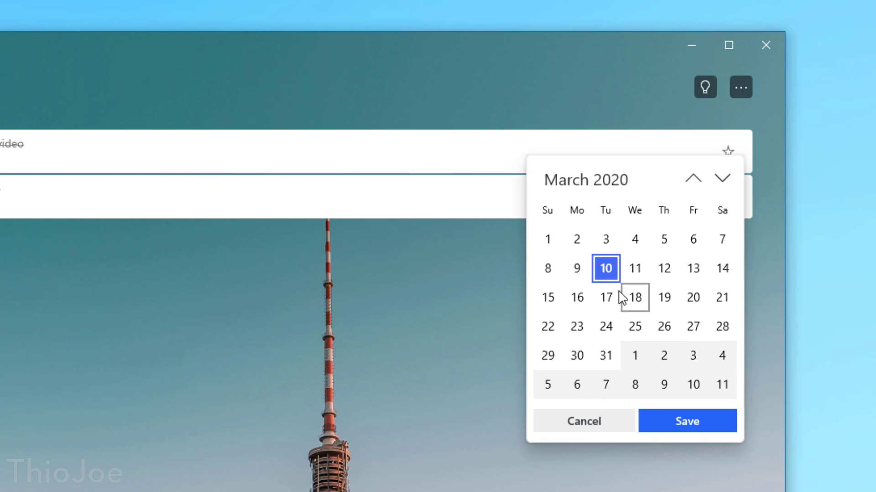
pyautogui.click(687, 421)
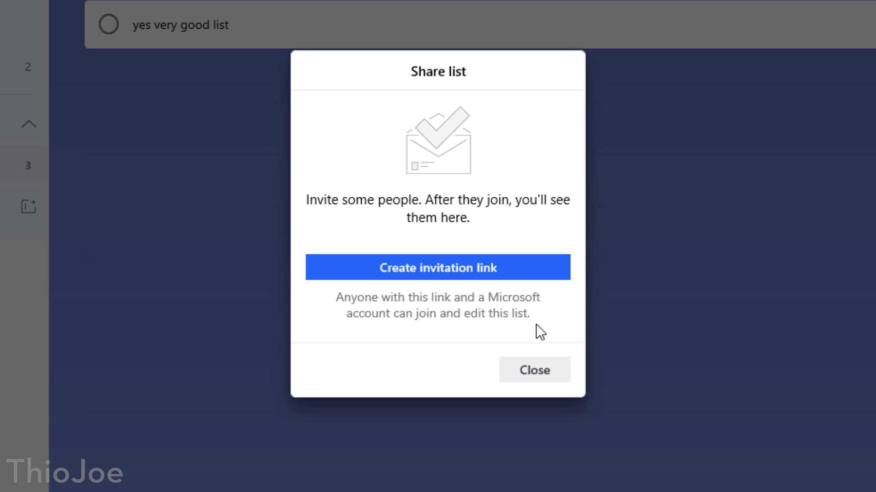
# Step: Create an invitation link to share the list, then launch Microsoft Whiteboard from the Store
pyautogui.click(532, 275)
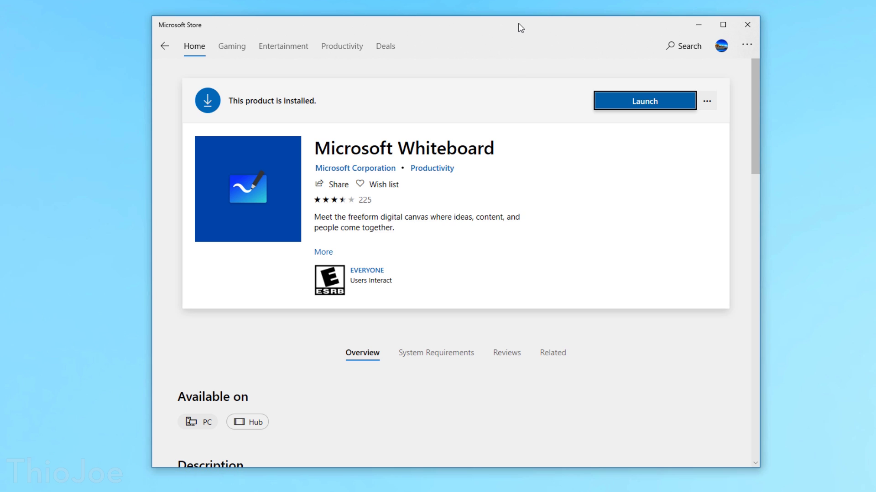
pyautogui.moveTo(631, 469); pyautogui.dragTo(643, 478)
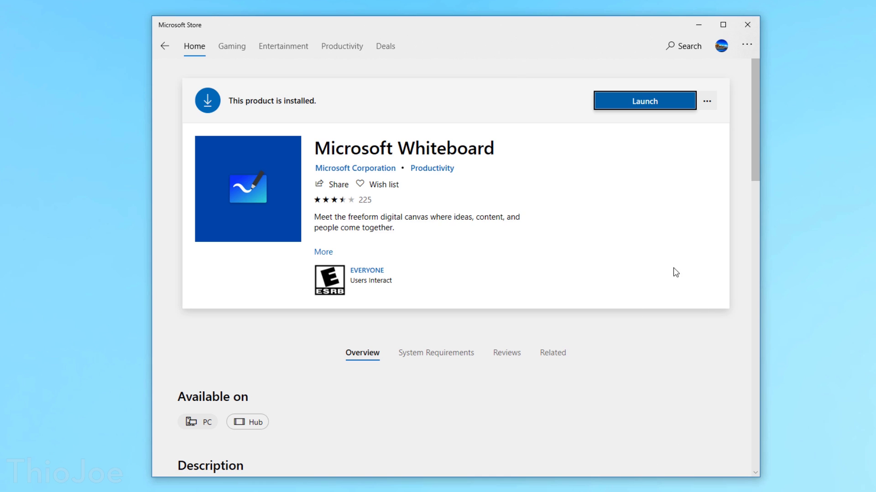
pyautogui.click(644, 101)
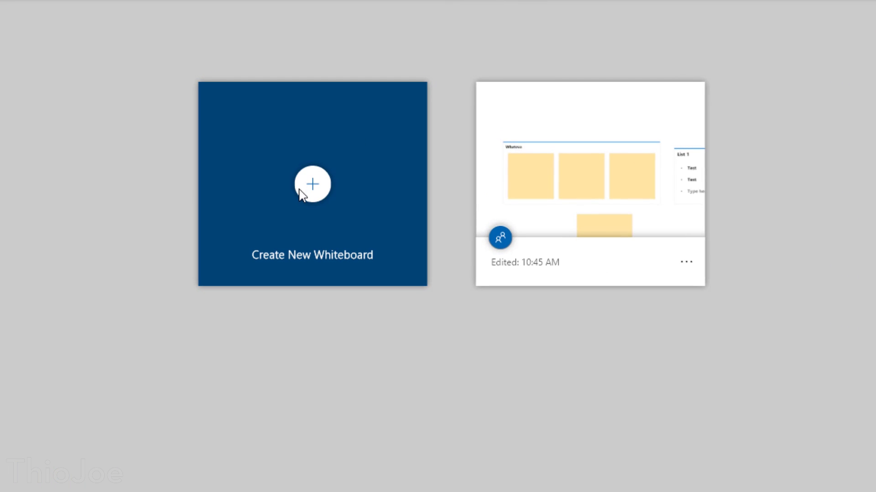
# Step: On a new board, draw a stick figure with an oval head, eye and spiky hair
pyautogui.click(301, 191)
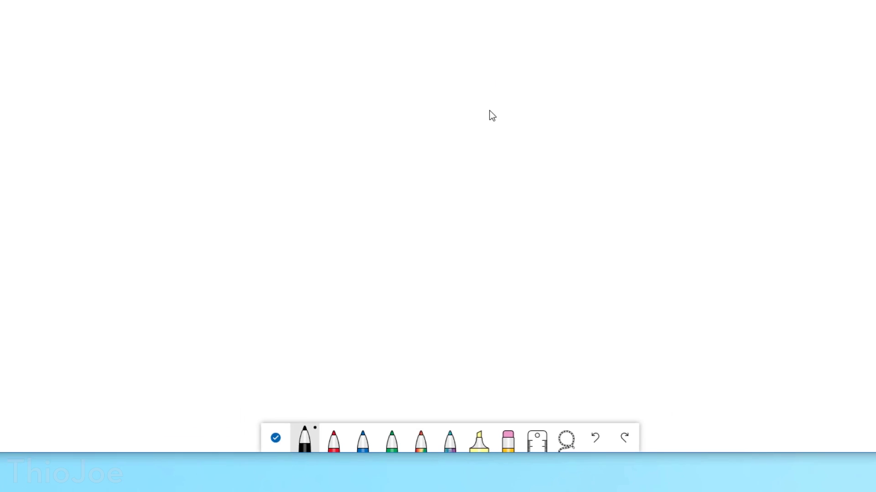
pyautogui.moveTo(489, 145)
pyautogui.mouseDown()
pyautogui.moveTo(531, 278)
pyautogui.moveTo(479, 149)
pyautogui.mouseUp()
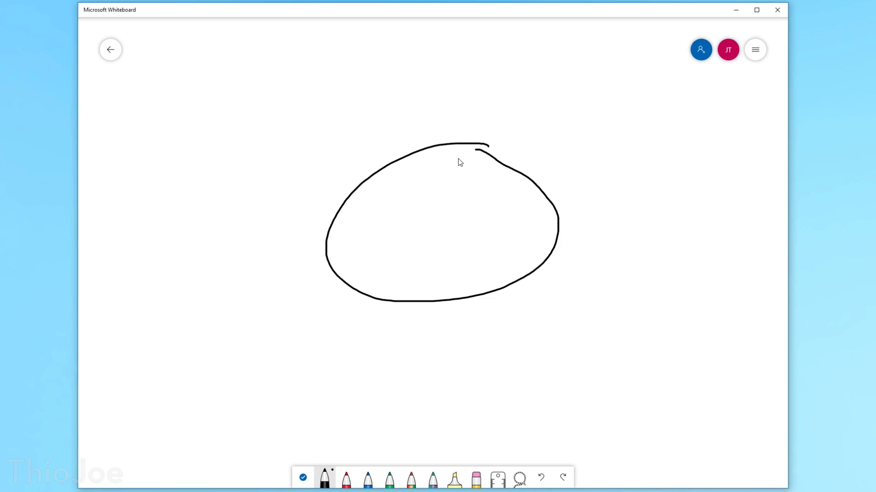
pyautogui.moveTo(416, 179); pyautogui.dragTo(416, 212)
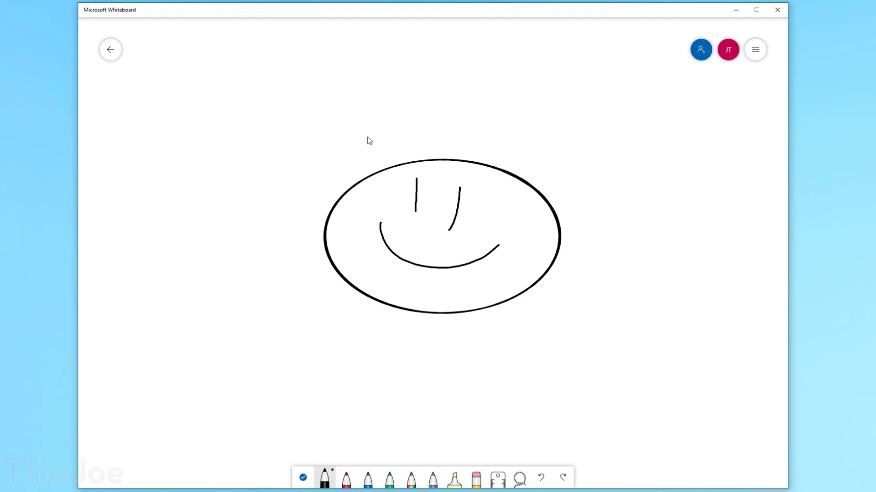
pyautogui.moveTo(471, 152); pyautogui.dragTo(572, 187)
pyautogui.moveTo(432, 310); pyautogui.dragTo(445, 420)
pyautogui.moveTo(427, 360); pyautogui.dragTo(374, 402)
pyautogui.moveTo(391, 320); pyautogui.dragTo(424, 343)
# Step: Draw a square with a circle inside it using ink-to-shape
pyautogui.moveTo(430, 347); pyautogui.dragTo(516, 318)
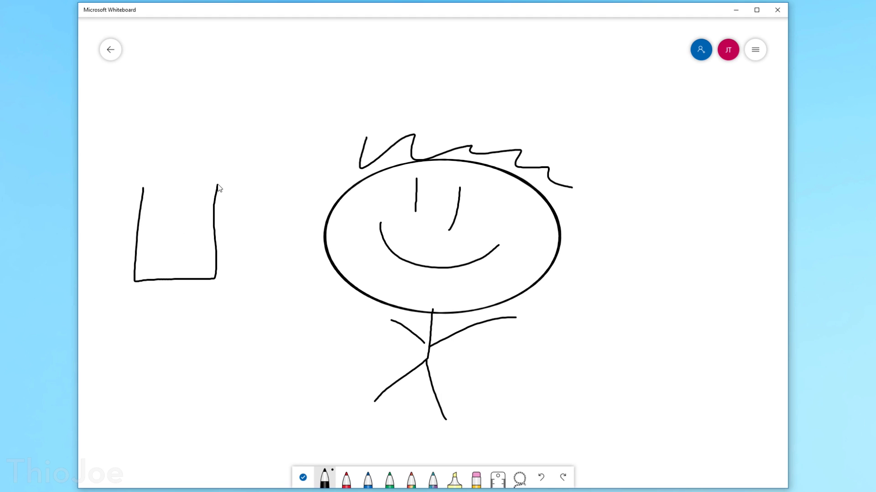
pyautogui.moveTo(218, 187); pyautogui.dragTo(144, 188)
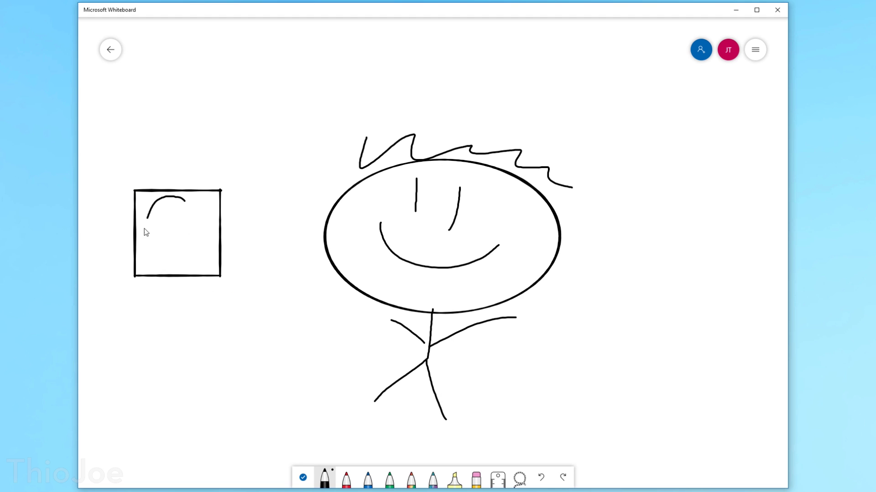
pyautogui.moveTo(210, 254); pyautogui.dragTo(183, 200)
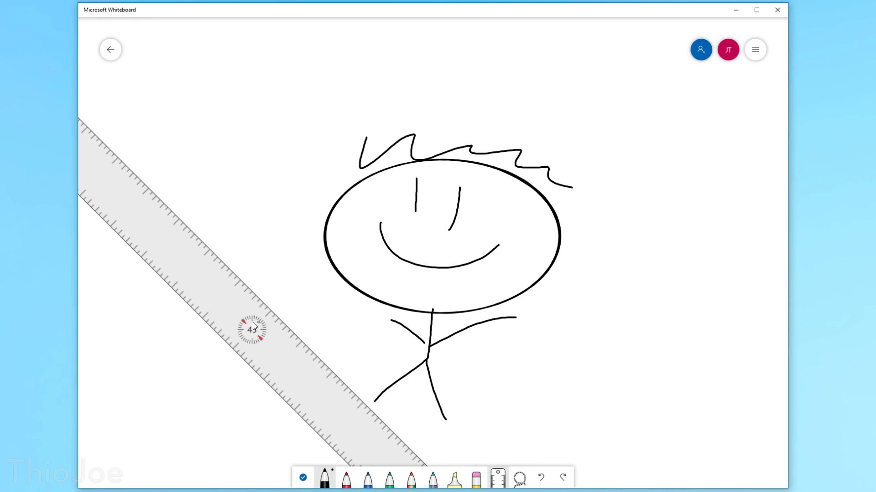
pyautogui.scroll(-5, 253, 325)
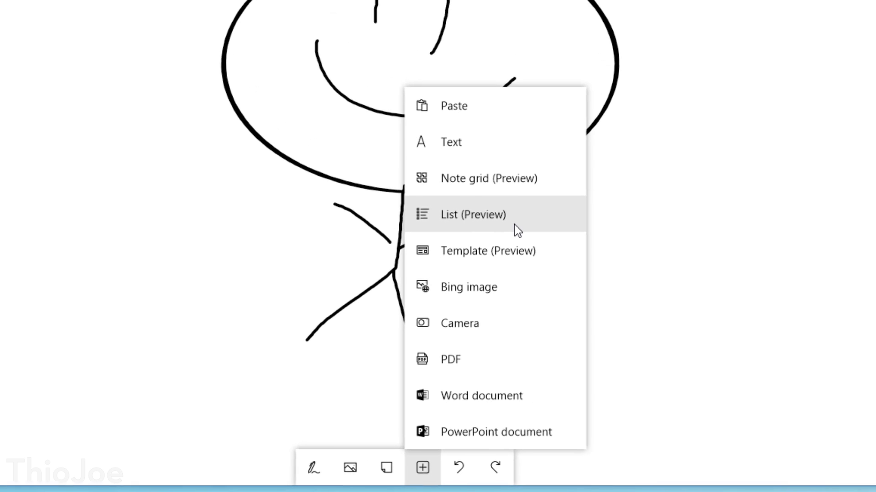
# Step: Insert a bulleted List card with an item, and a Note grid note reading 'whatever'
pyautogui.click(514, 229)
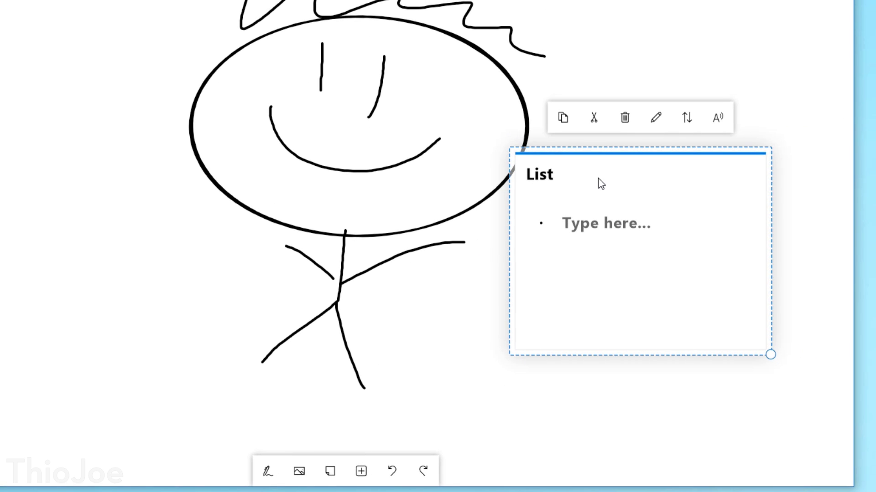
pyautogui.moveTo(601, 183); pyautogui.dragTo(634, 184)
pyautogui.click(610, 224)
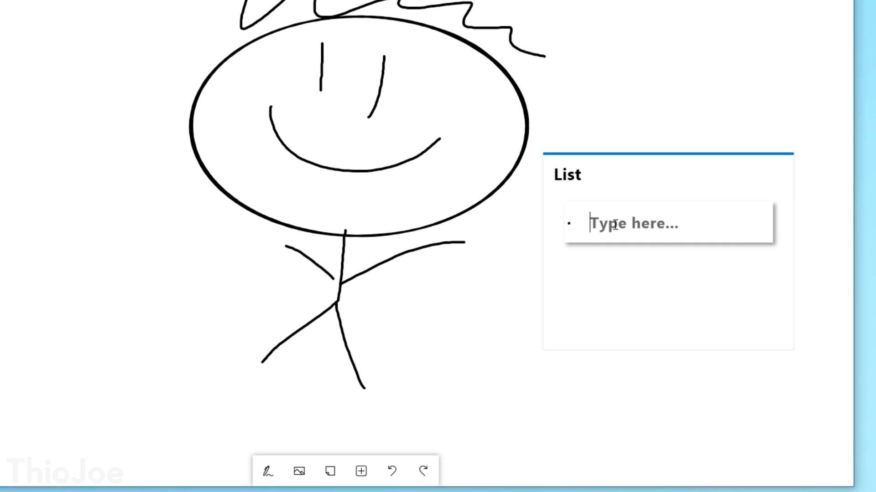
pyautogui.write('ite')
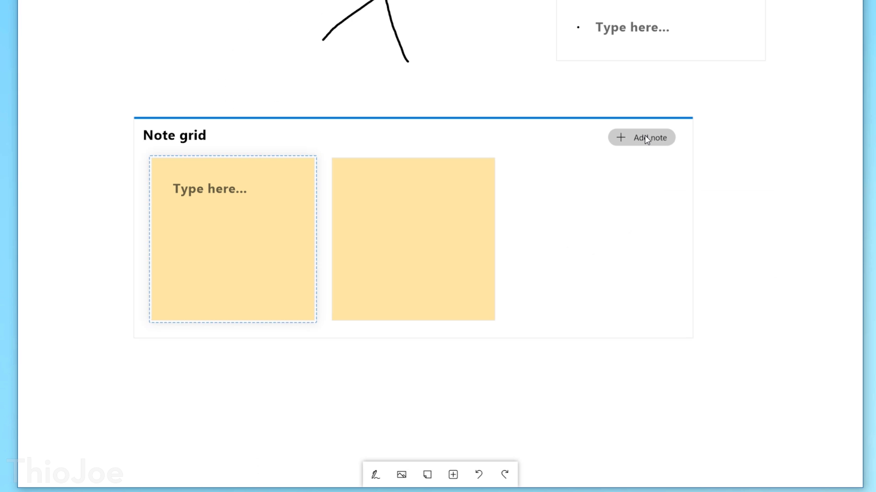
pyautogui.click(644, 136)
pyautogui.click(299, 214)
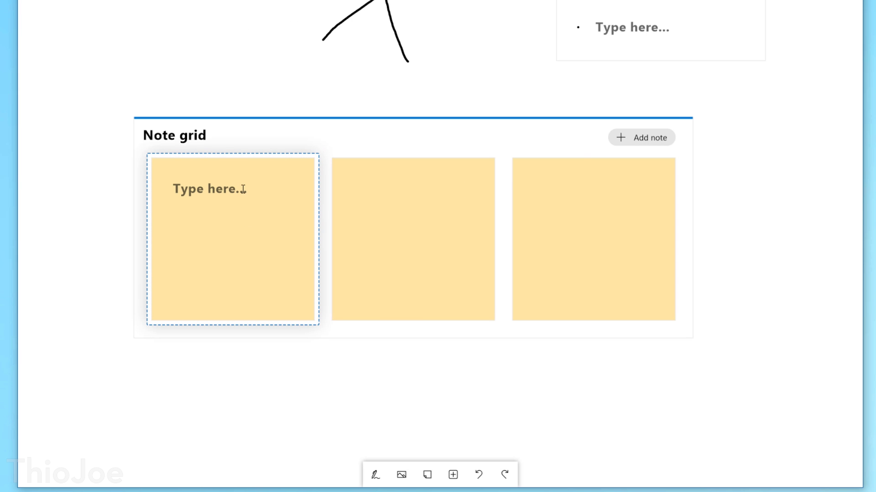
pyautogui.write('w')
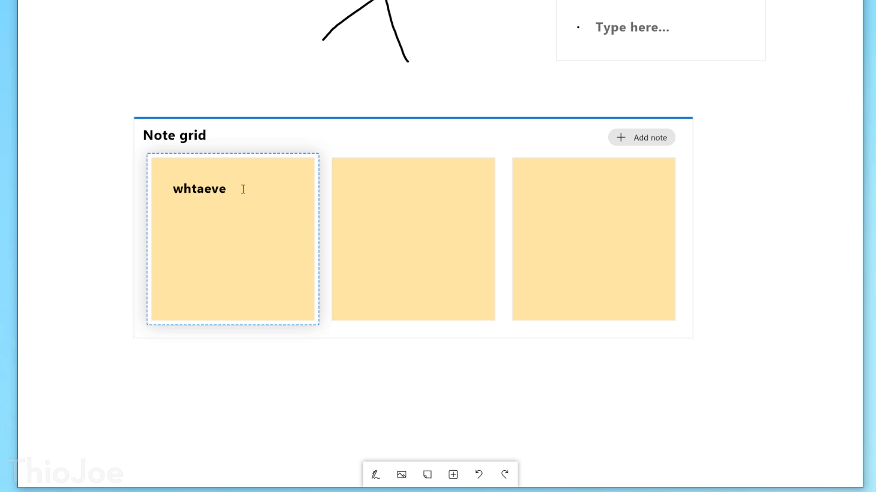
pyautogui.write('hatever')
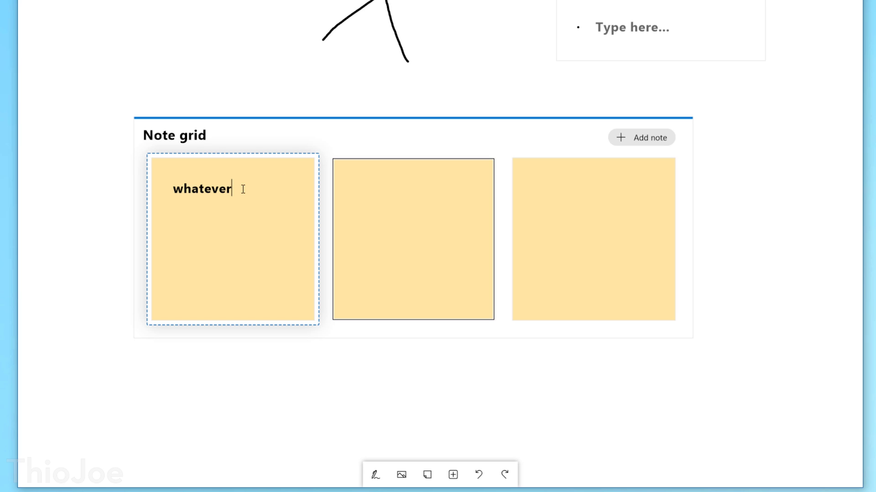
# Step: Insert the owl picture labelled 'Owl', then begin sharing the board
pyautogui.click(401, 475)
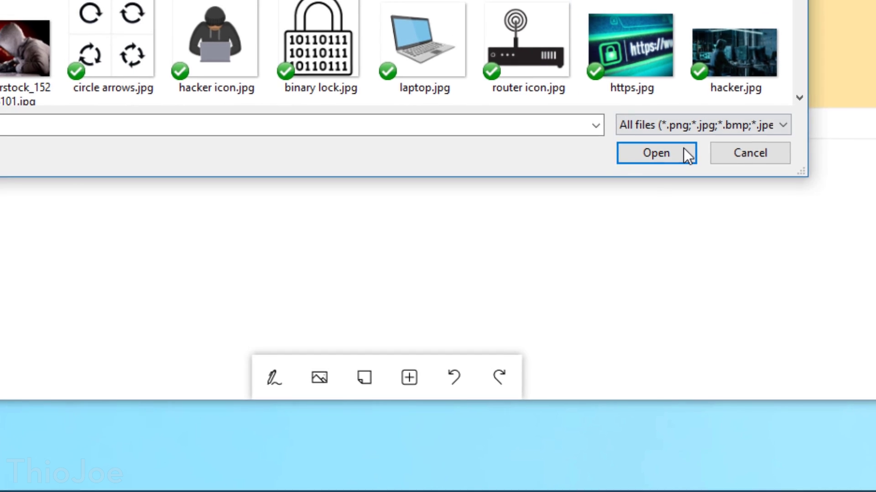
pyautogui.click(683, 148)
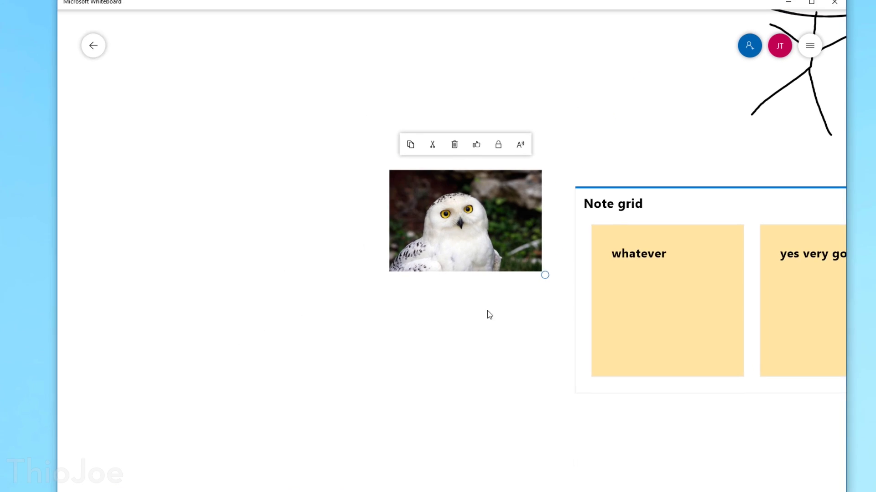
pyautogui.click(380, 293)
pyautogui.doubleClick(413, 217)
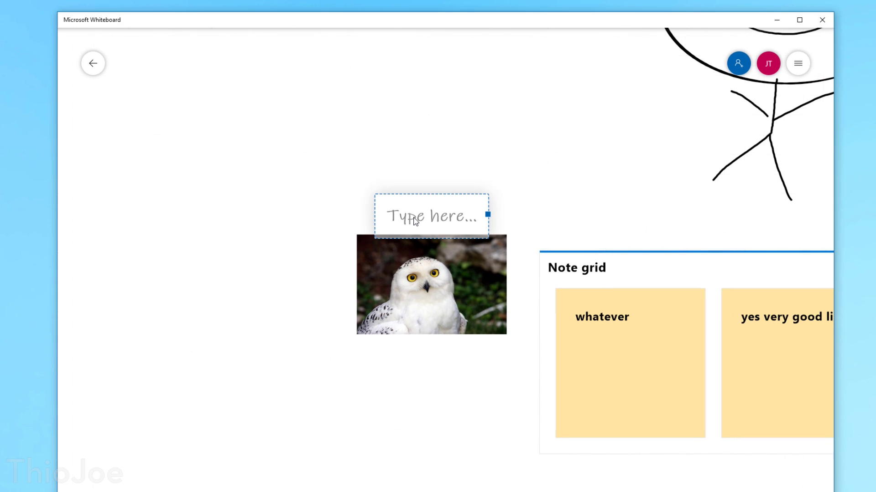
pyautogui.write('Owl')
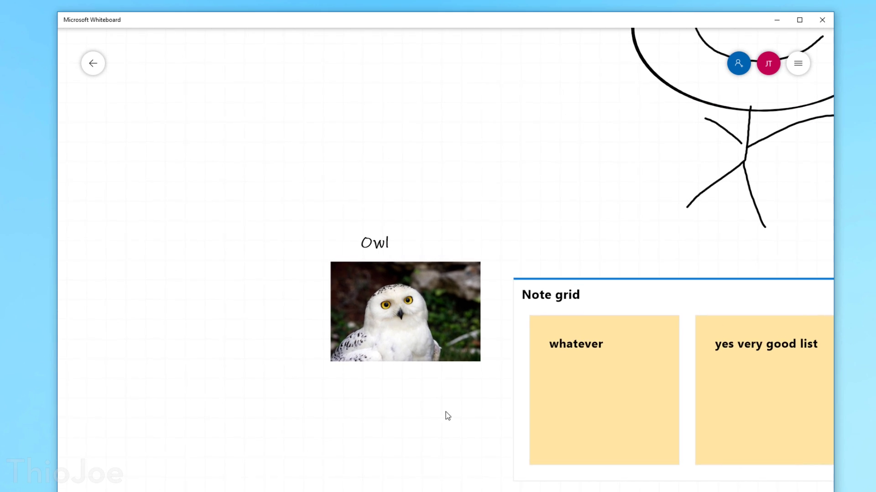
pyautogui.moveTo(446, 415); pyautogui.dragTo(310, 393)
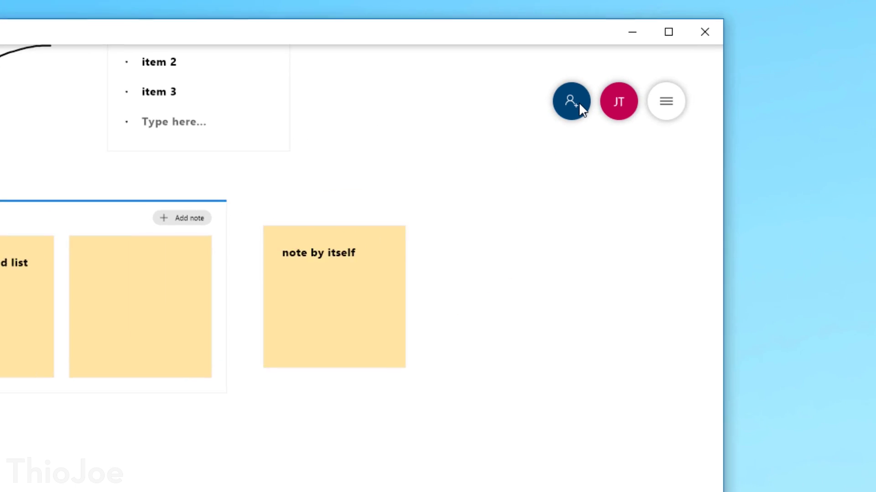
pyautogui.click(576, 105)
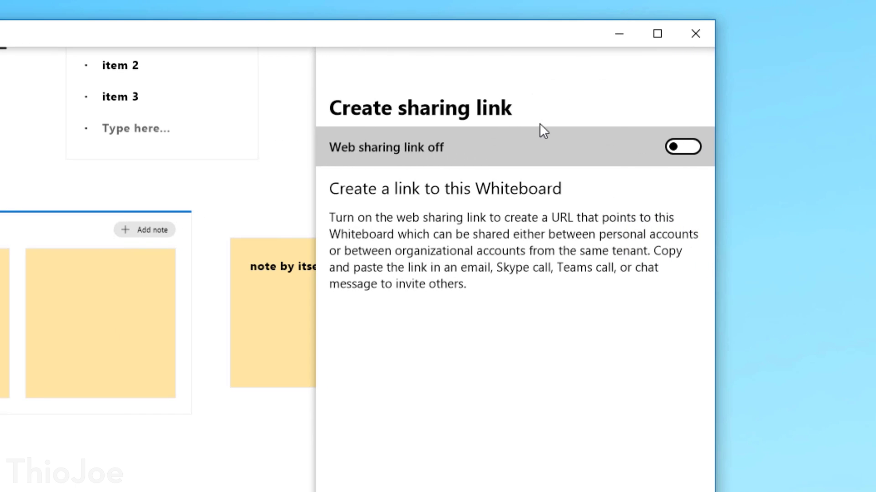
# Step: Turn on a web sharing link for the Whiteboard board
pyautogui.click(395, 154)
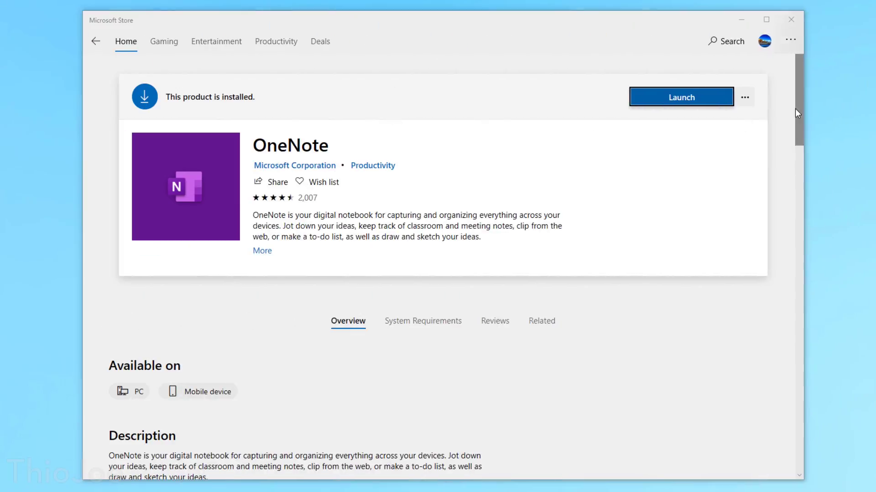
# Step: Launch OneNote from its Microsoft Store page
pyautogui.click(647, 103)
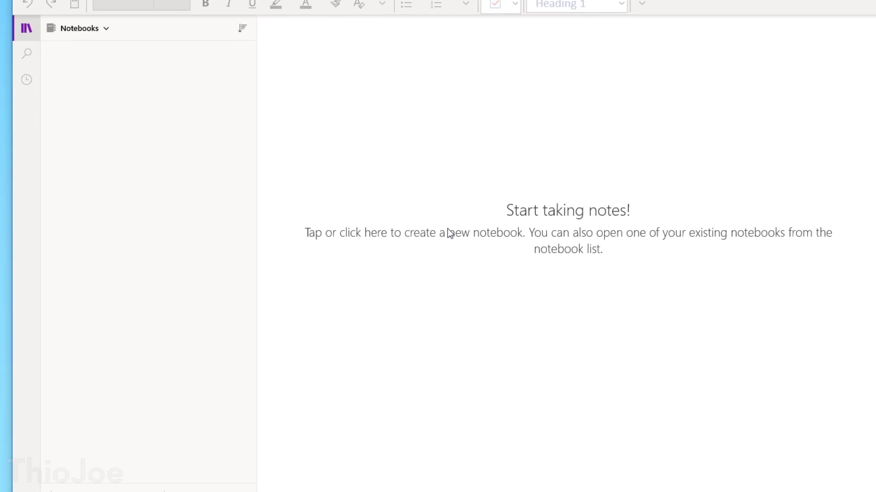
# Step: Create a new OneNote notebook named 'My'
pyautogui.click(445, 238)
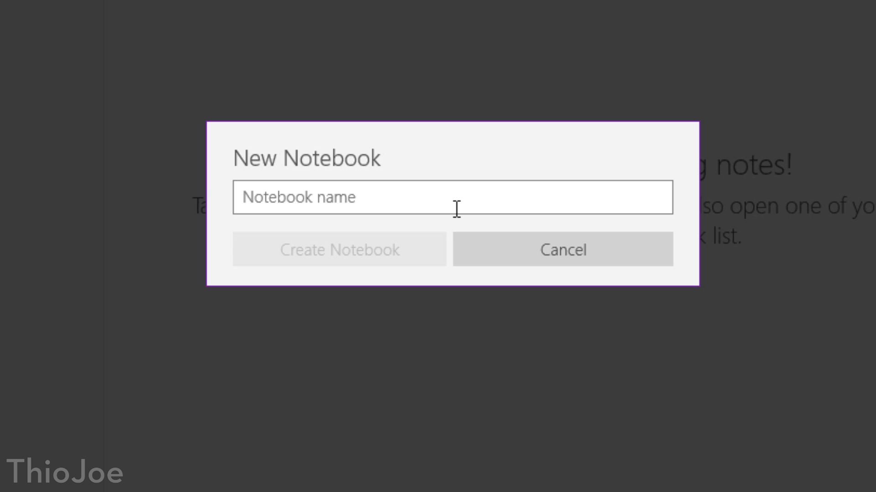
pyautogui.write('My Notebook')
pyautogui.press('Return')
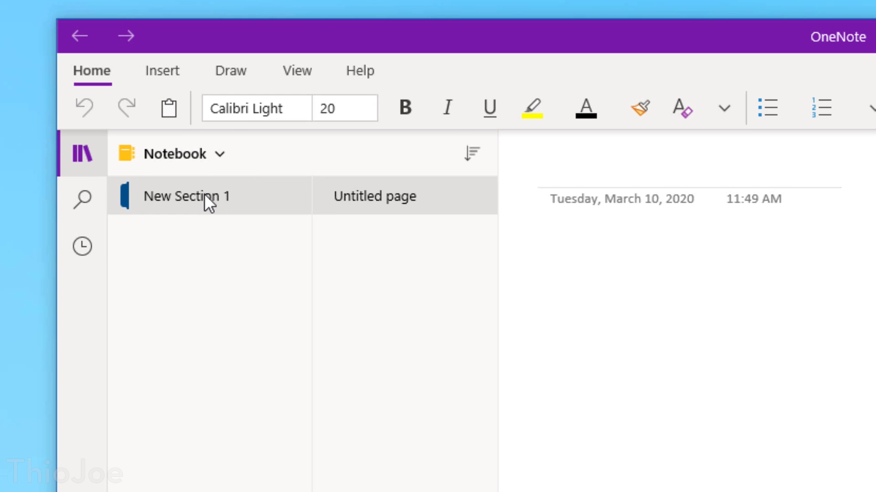
# Step: Rename New Section 1 to 'Notes 1' and move focus to the page
pyautogui.rightClick(204, 194)
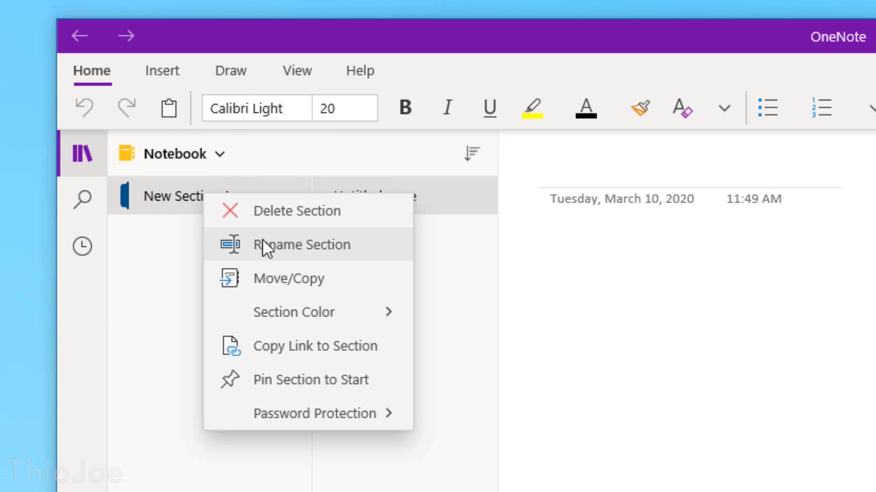
pyautogui.click(262, 240)
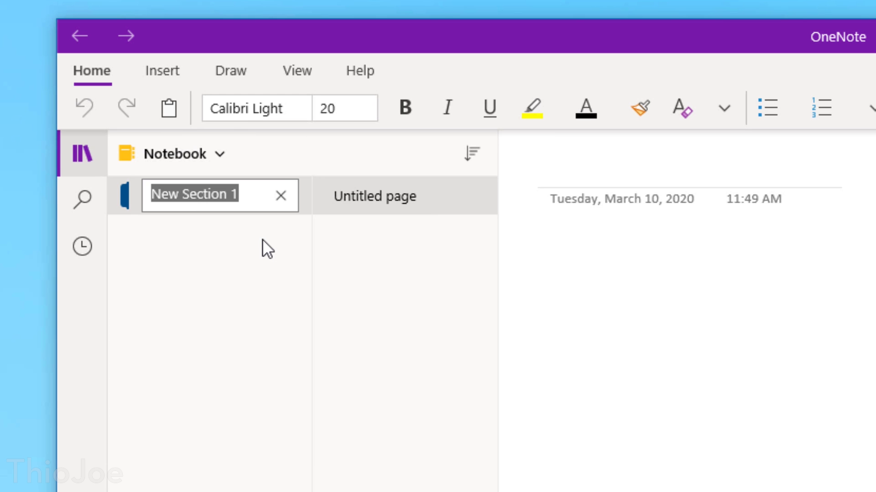
pyautogui.write('Notes 1')
pyautogui.press('Return')
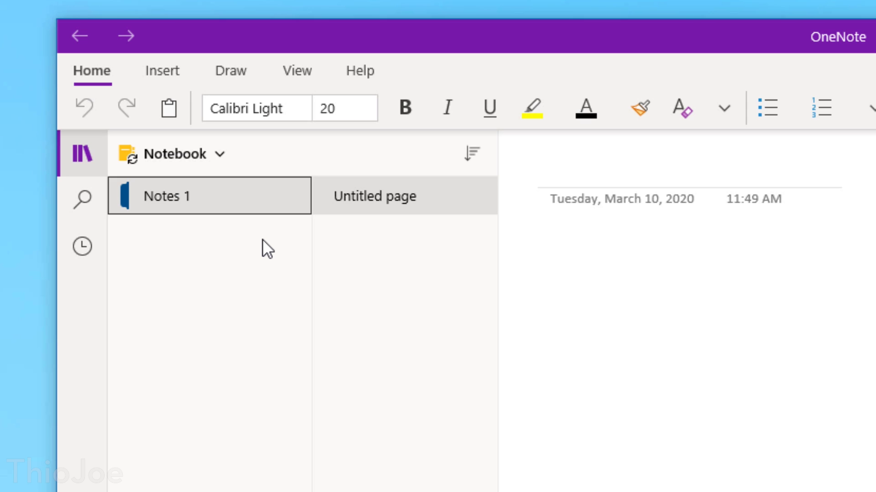
pyautogui.click(600, 173)
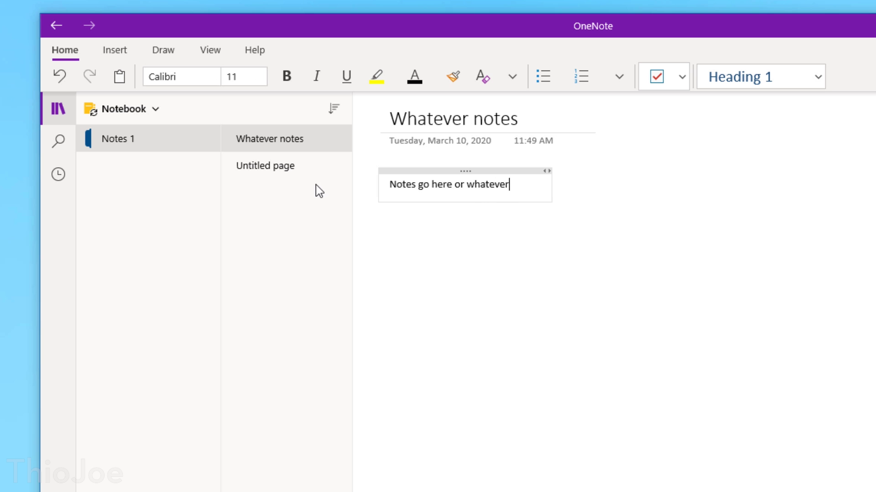
# Step: Select the untitled page and open its options to rename it Another page
pyautogui.click(306, 171)
pyautogui.rightClick(306, 171)
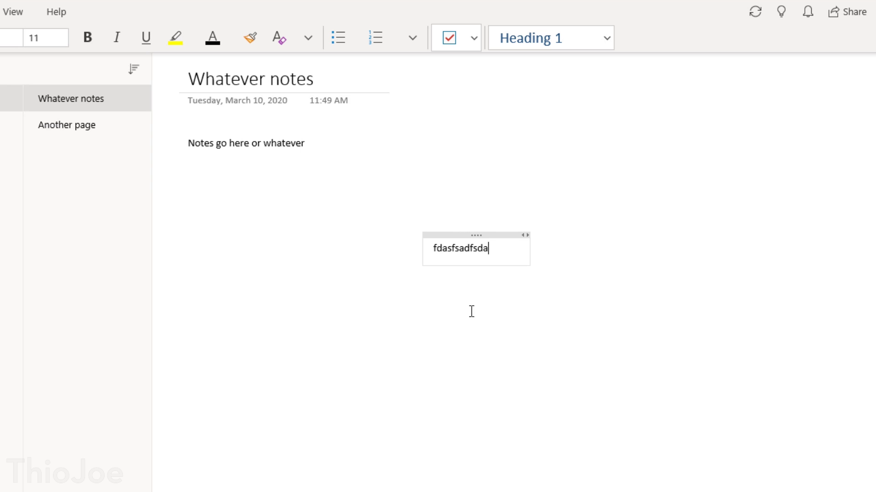
pyautogui.press('Escape')
# Step: Add two free-placed text boxes with random letters on the page
pyautogui.click(356, 299)
pyautogui.write('asdfasdfasdfasfd')
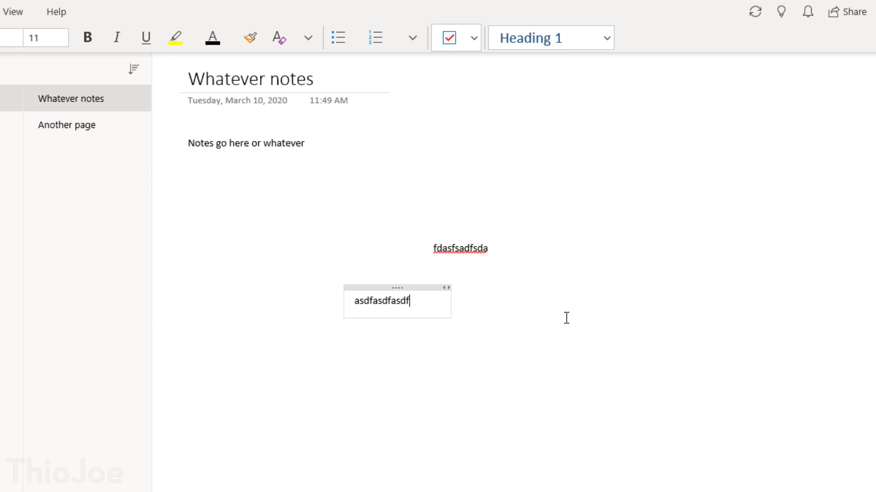
pyautogui.click(645, 142)
pyautogui.write('asdfasfdsf')
pyautogui.click(623, 386)
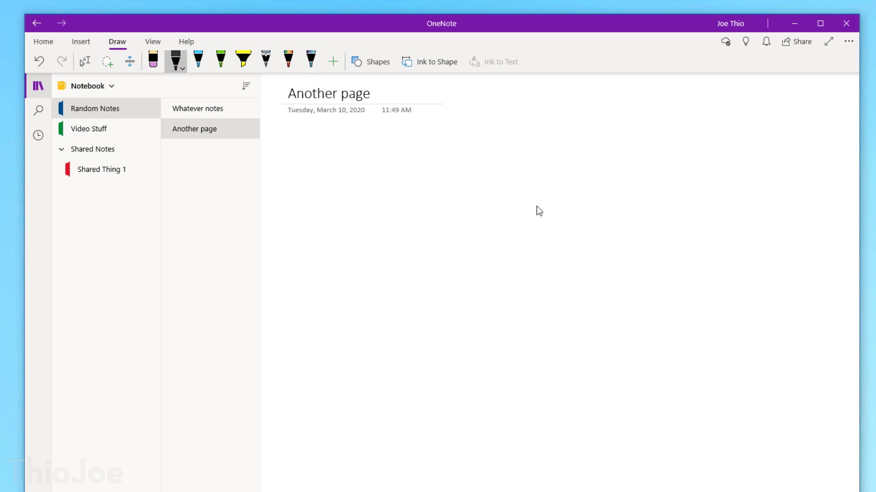
# Step: Draw a smiley face on Another page, then add a new blank page with Ctrl+N
pyautogui.moveTo(581, 204)
pyautogui.mouseDown()
pyautogui.moveTo(587, 346)
pyautogui.moveTo(563, 186)
pyautogui.mouseUp()
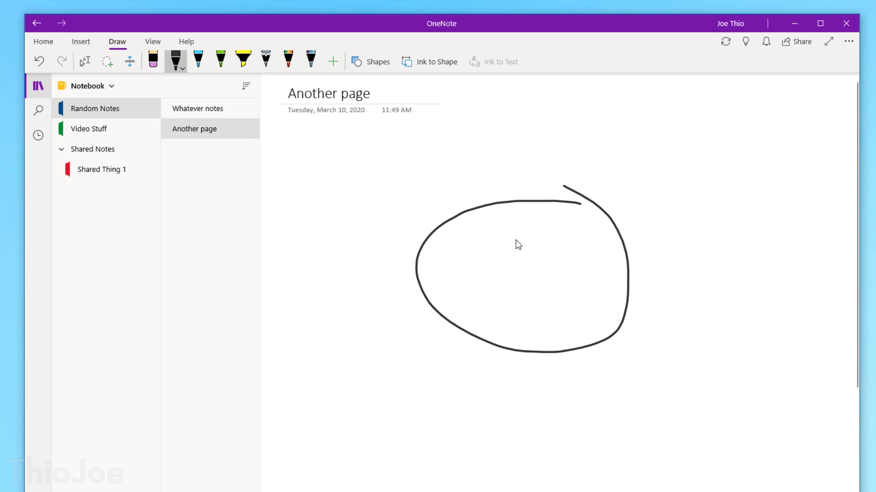
pyautogui.moveTo(557, 230); pyautogui.dragTo(553, 278)
pyautogui.moveTo(467, 263); pyautogui.dragTo(484, 297)
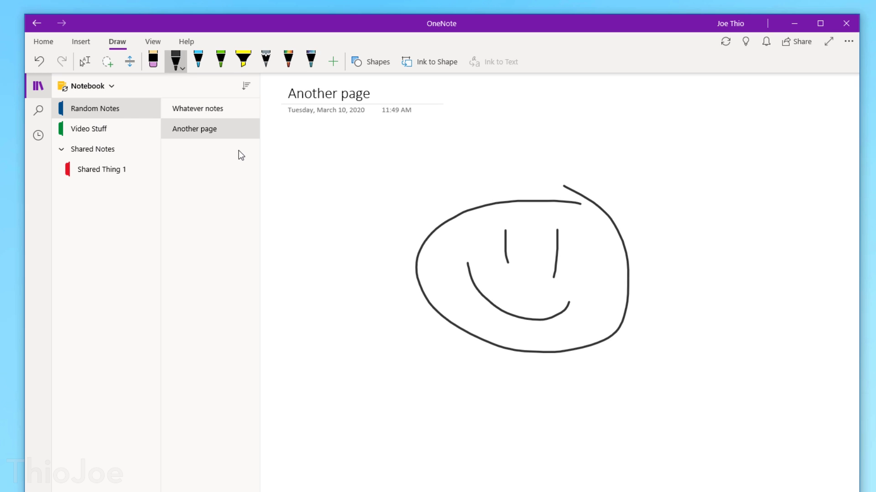
pyautogui.hotkey('ctrl', 'n')
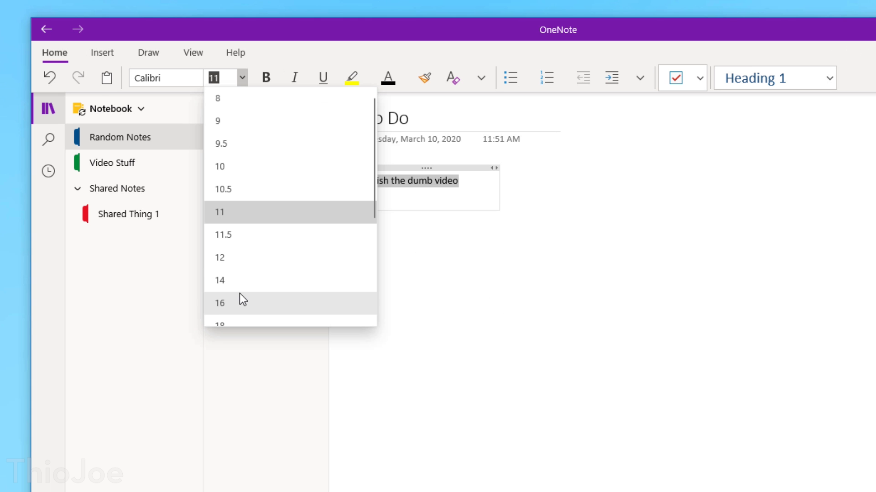
# Step: Set the note text size to 22 and add new lines below it
pyautogui.scroll(-2, 240, 300)
pyautogui.click(245, 271)
pyautogui.press('End')
pyautogui.press('Return')
pyautogui.press('Return')
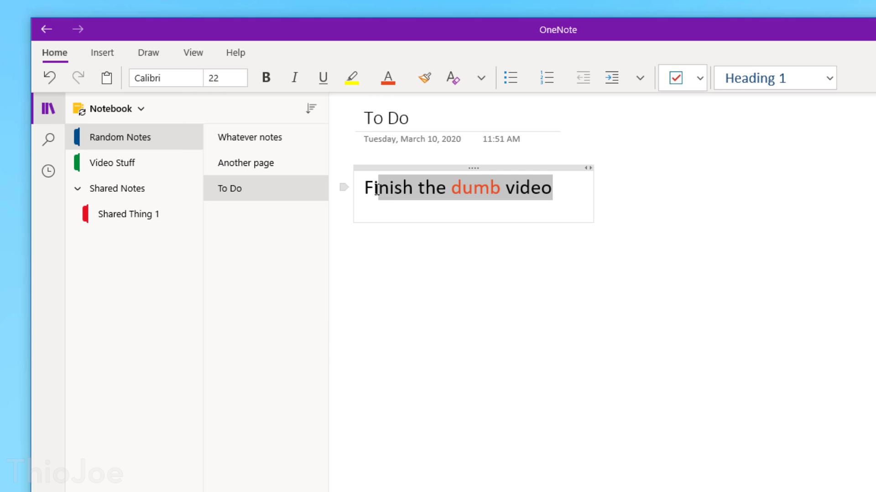
# Step: Color the line 'Finish the dumb video' red
pyautogui.moveTo(380, 188); pyautogui.dragTo(364, 188)
pyautogui.click(389, 78)
pyautogui.click(419, 353)
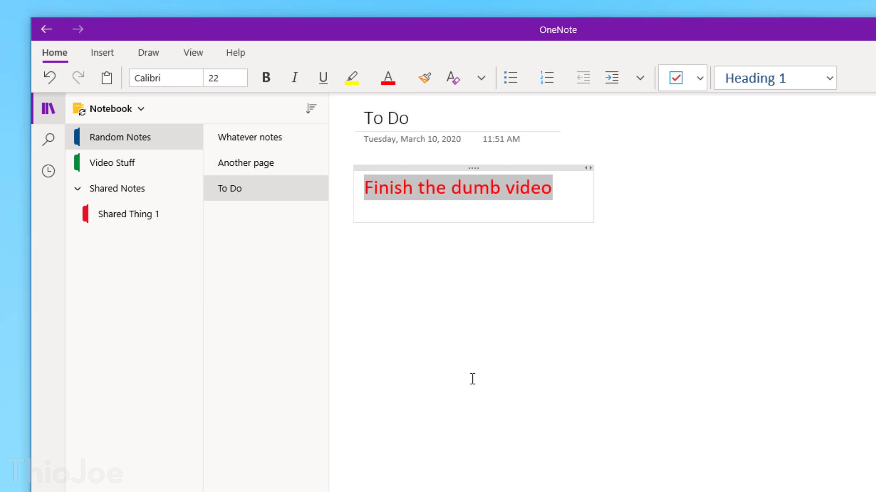
pyautogui.click(635, 172)
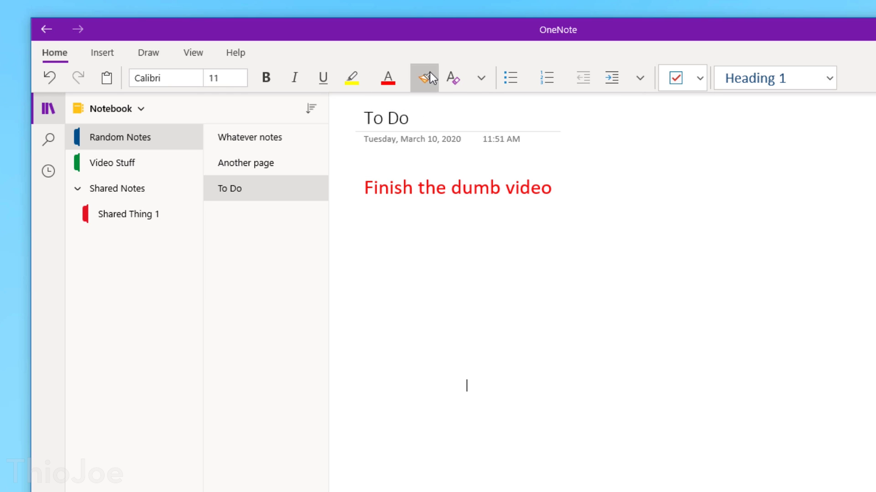
# Step: Add a numbered list of Item 1, Item 2, Item 3 and move it up-left
pyautogui.click(480, 78)
pyautogui.click(547, 79)
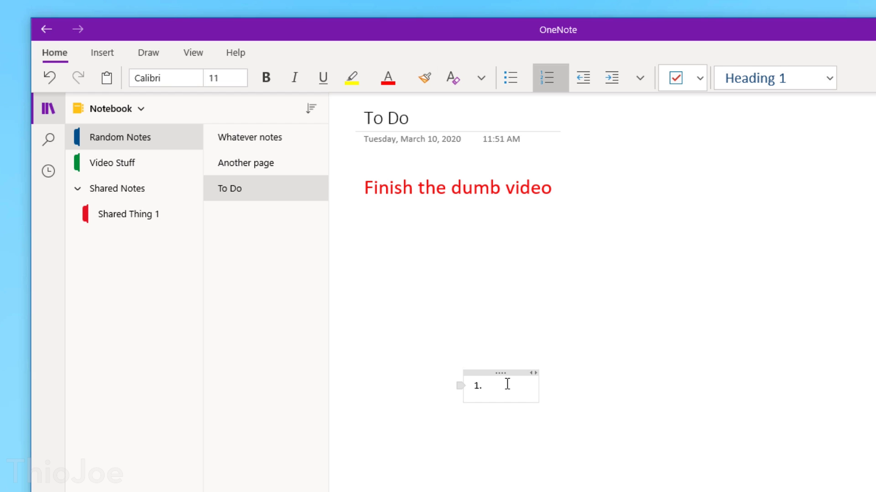
pyautogui.write('item 1')
pyautogui.press('Return')
pyautogui.write('Item 2')
pyautogui.press('Return')
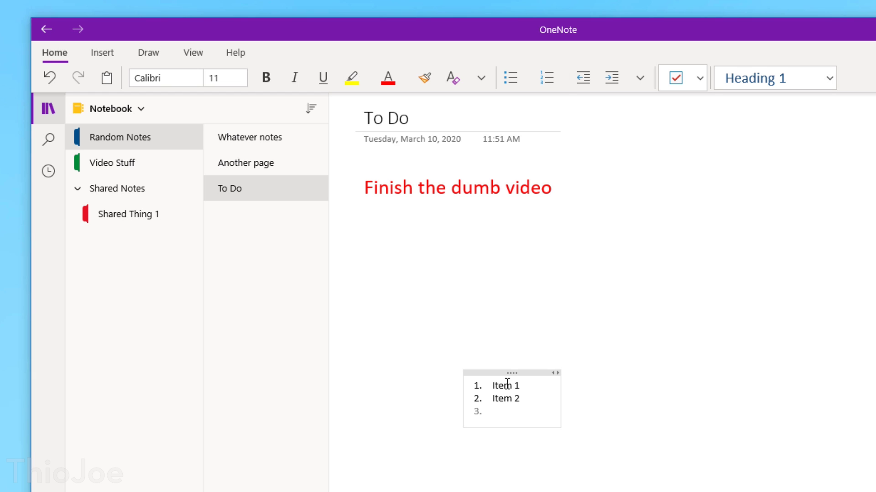
pyautogui.write('Item 3')
pyautogui.press('Return')
pyautogui.moveTo(511, 373); pyautogui.dragTo(639, 253)
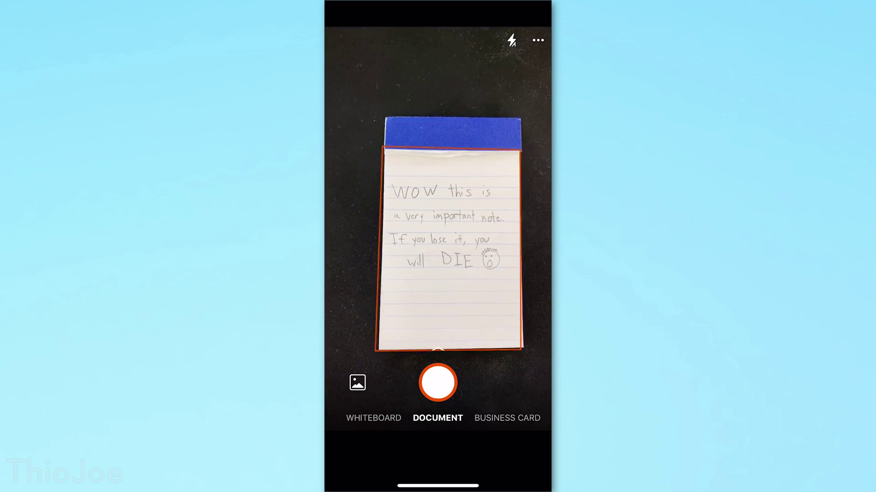
# Step: Scan the handwritten note and compare No filter, Auto, B/W 1, B/W 2 and Grayscale
pyautogui.click(438, 382)
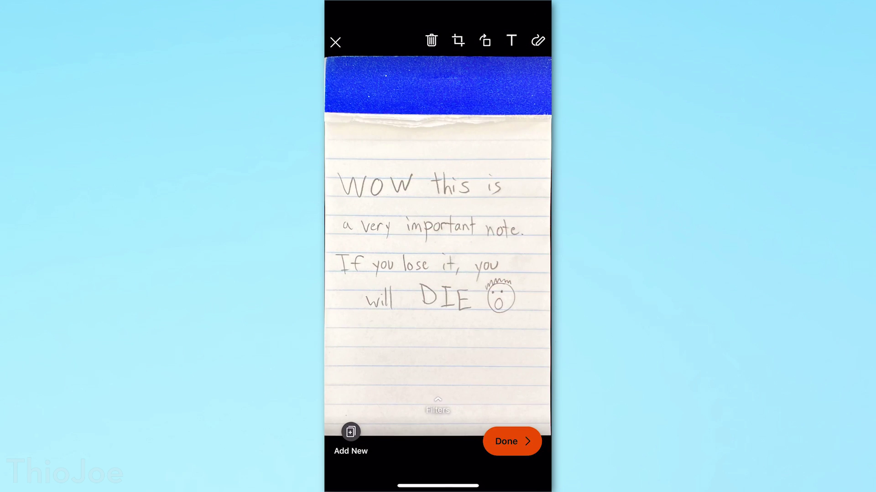
pyautogui.click(438, 413)
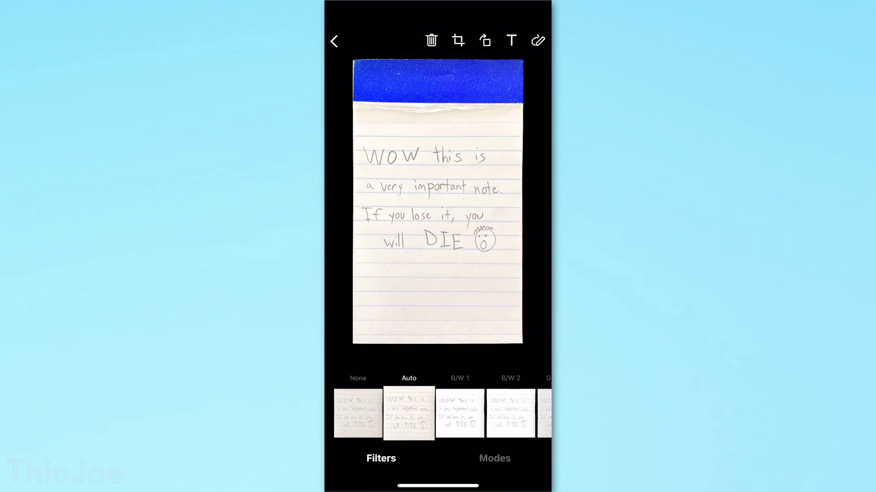
pyautogui.click(460, 414)
pyautogui.click(358, 414)
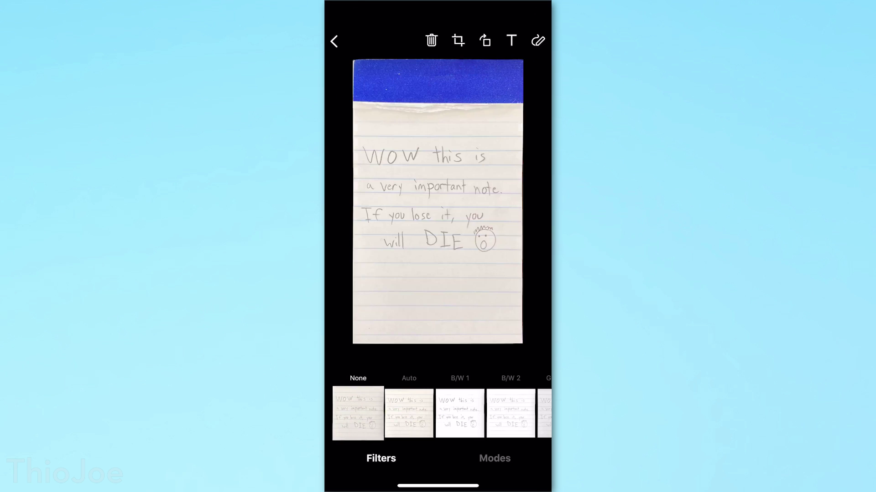
pyautogui.click(409, 413)
pyautogui.click(460, 413)
pyautogui.click(510, 413)
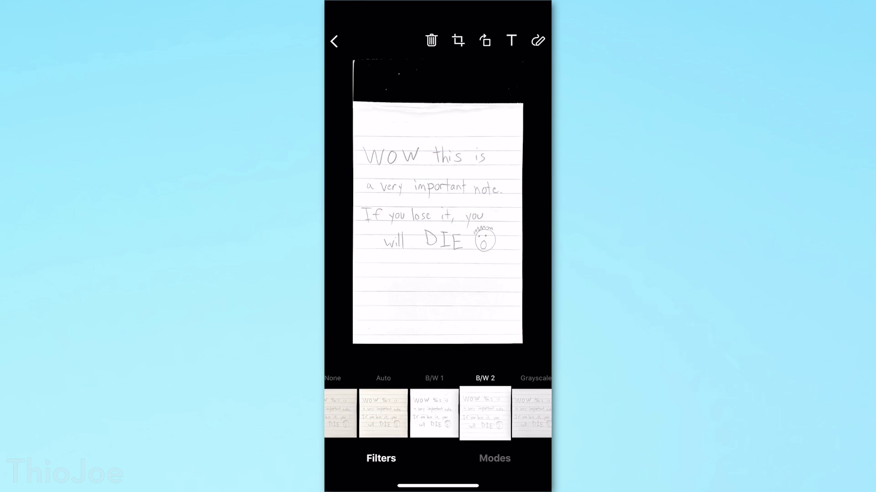
pyautogui.click(531, 413)
# Step: Caption the scan 'Dont lose this, dummy', circle lines in yellow, and shrink it in OneNote
pyautogui.click(511, 40)
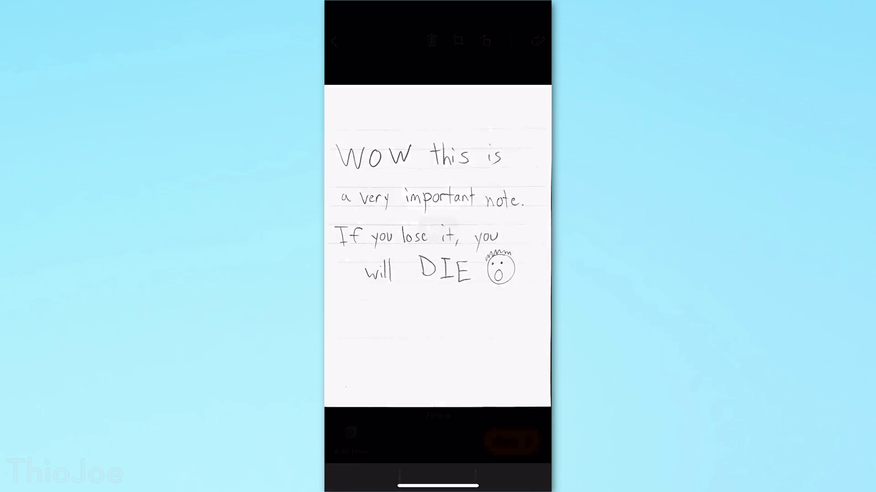
pyautogui.write('Dont lose th')
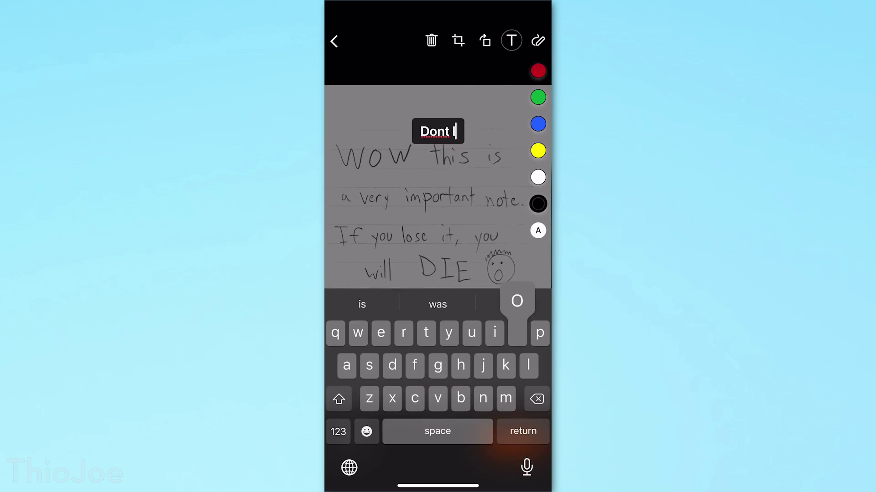
pyautogui.write('is, dummy')
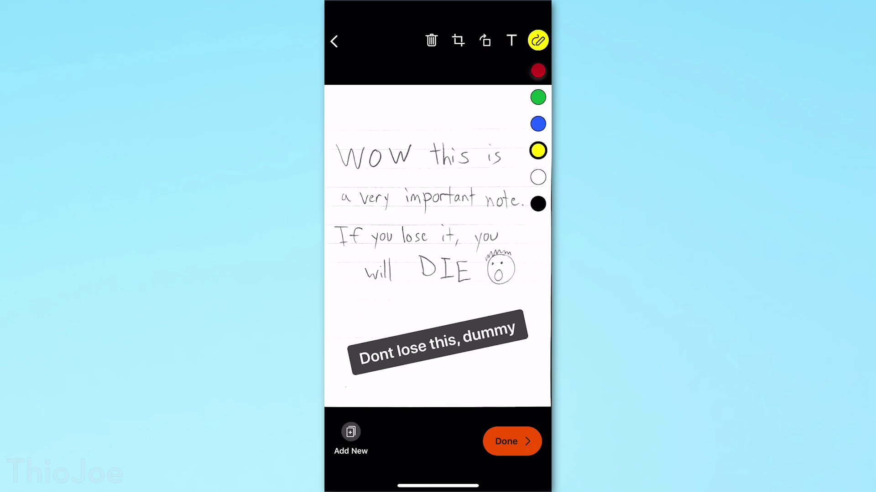
pyautogui.moveTo(365, 211)
pyautogui.mouseDown()
pyautogui.moveTo(518, 224)
pyautogui.moveTo(528, 250)
pyautogui.mouseUp()
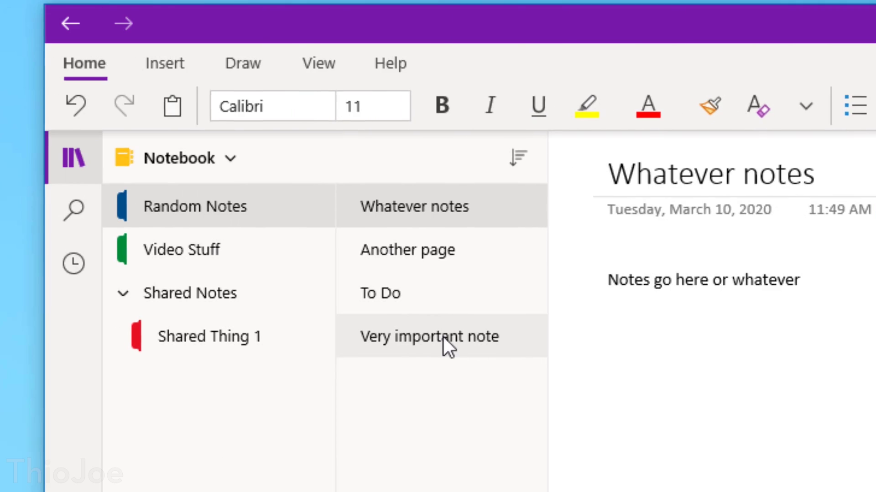
pyautogui.click(443, 337)
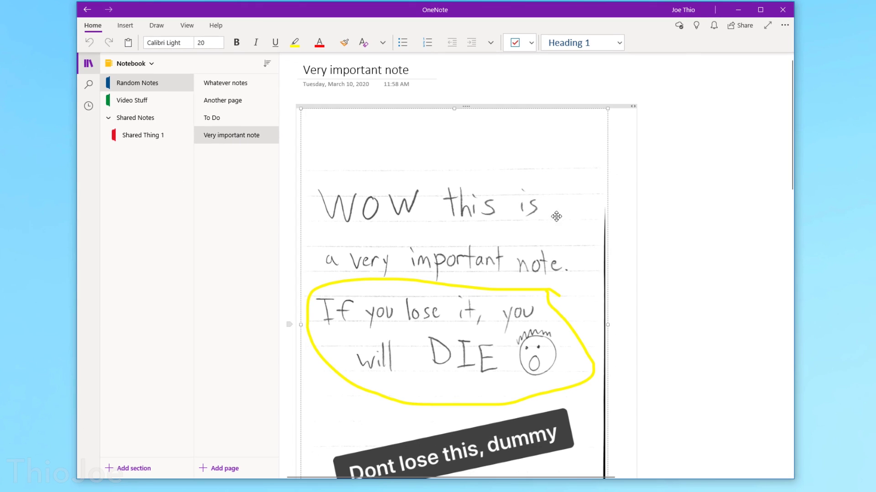
pyautogui.moveTo(603, 111); pyautogui.dragTo(413, 243)
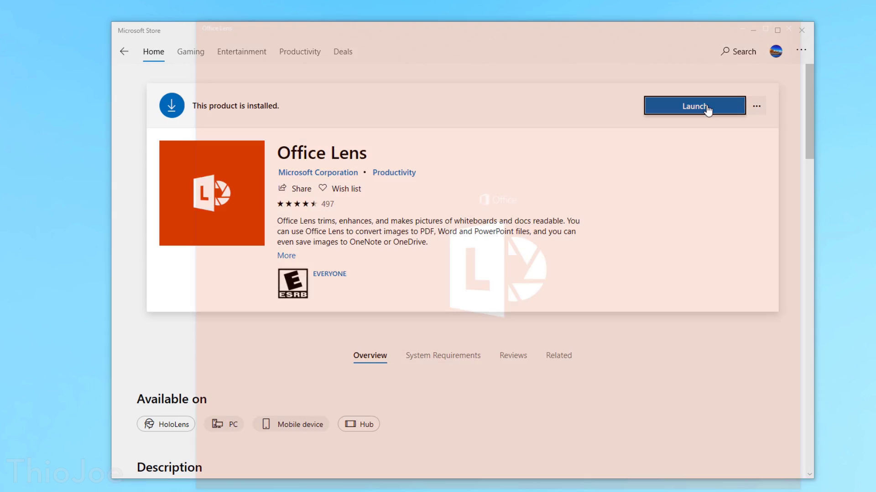
# Step: Launch Office Lens from the Store, minimize the Store, and capture the note by webcam
pyautogui.click(140, 29)
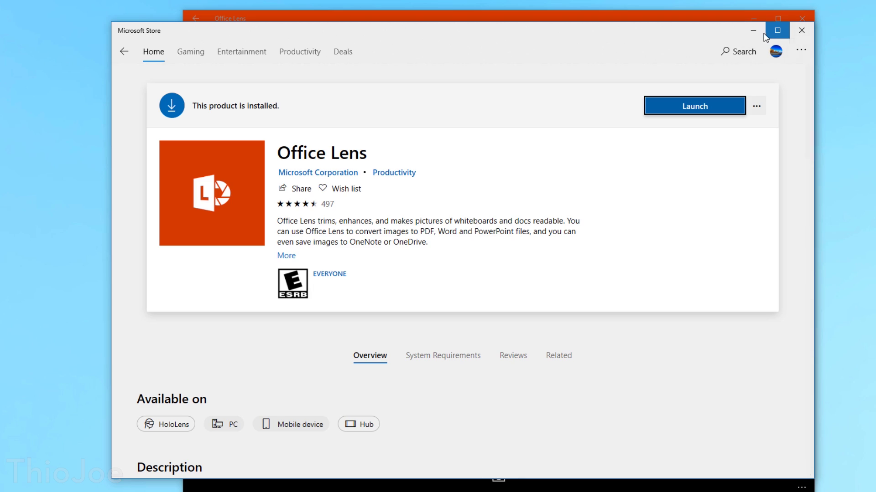
pyautogui.click(764, 34)
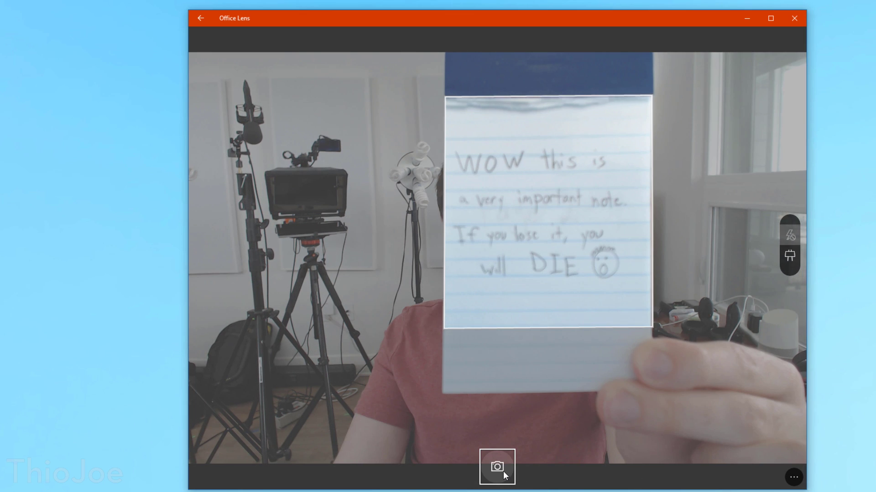
pyautogui.click(504, 473)
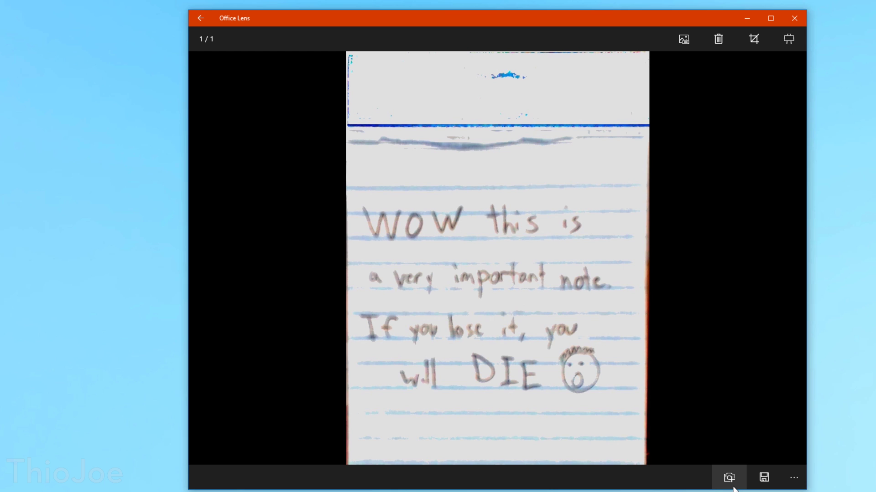
# Step: Set the camera resolution to 3.0M (2304 x 1296) and capture another photo of the note
pyautogui.click(791, 476)
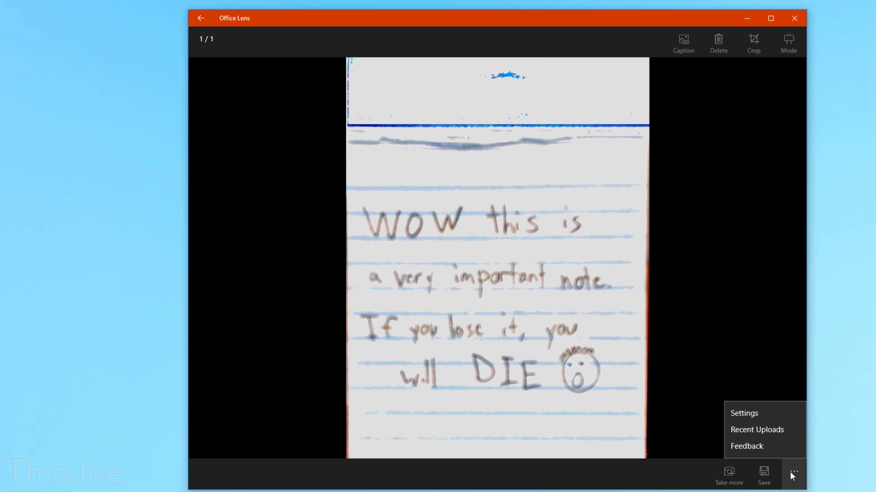
pyautogui.click(772, 420)
pyautogui.click(281, 85)
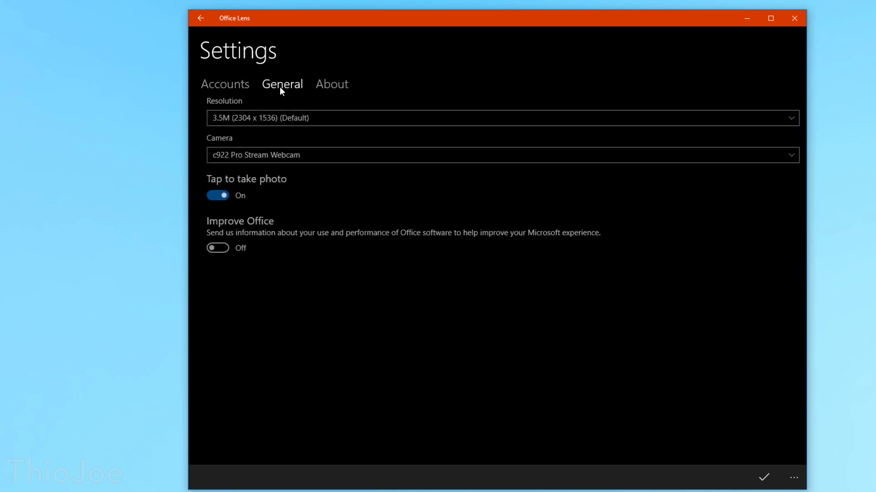
pyautogui.click(312, 119)
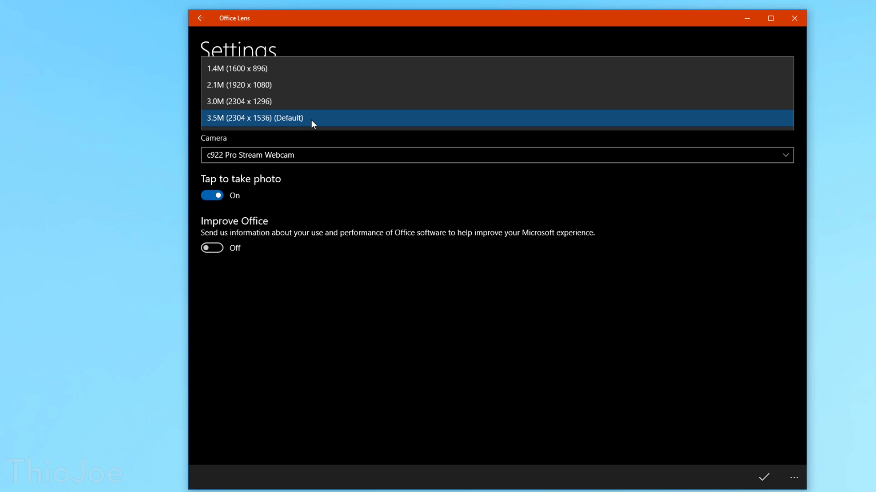
pyautogui.click(319, 102)
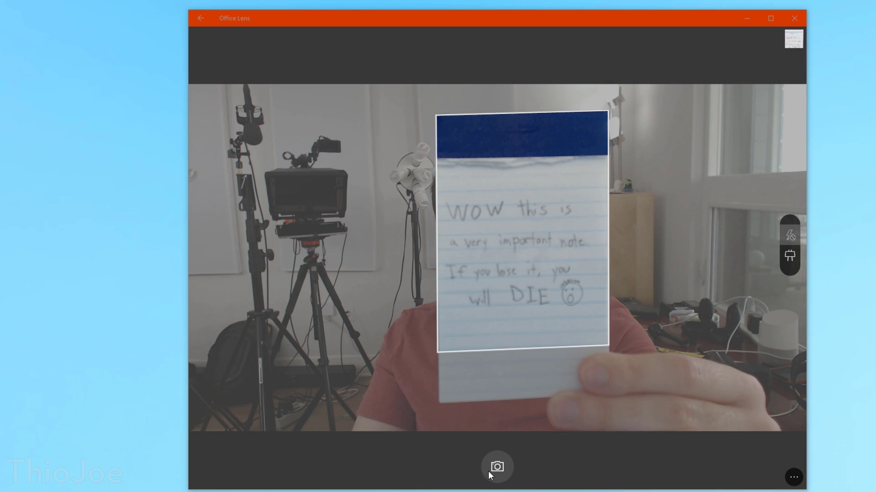
pyautogui.click(488, 472)
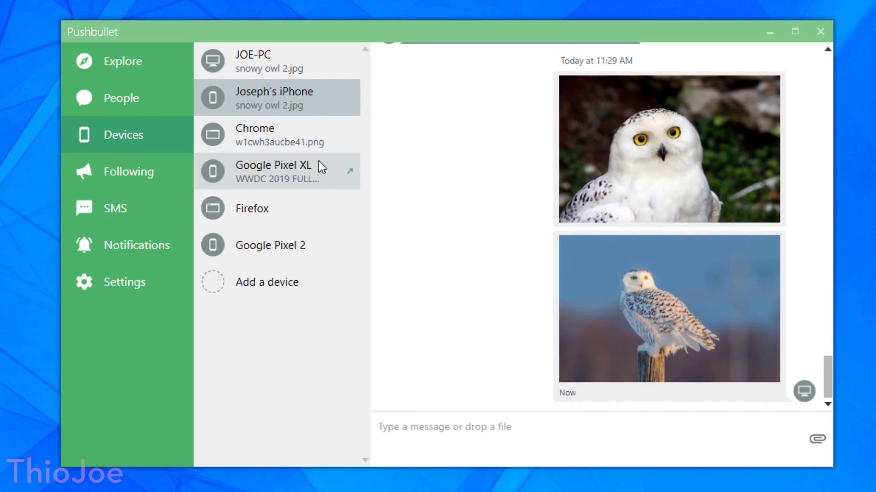
# Step: Browse the Chrome and iPhone image threads, then drop Snowy Owl 3.jpg to push it to all devices
pyautogui.click(304, 149)
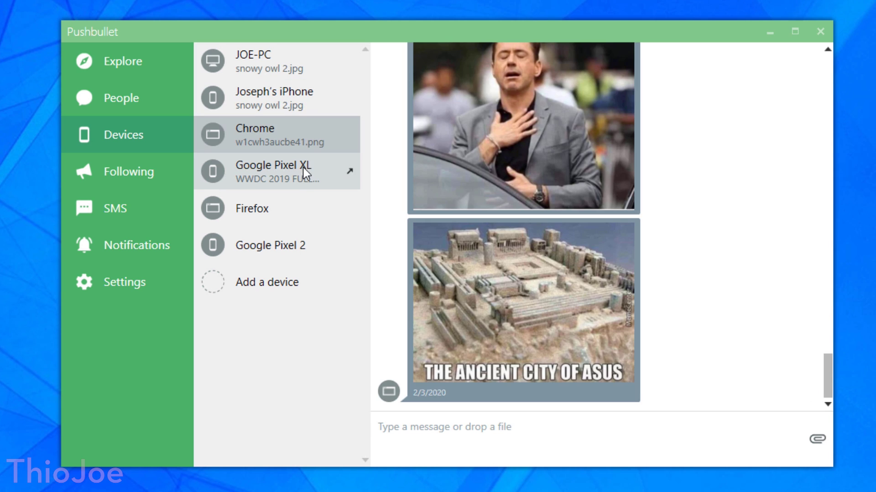
pyautogui.click(272, 106)
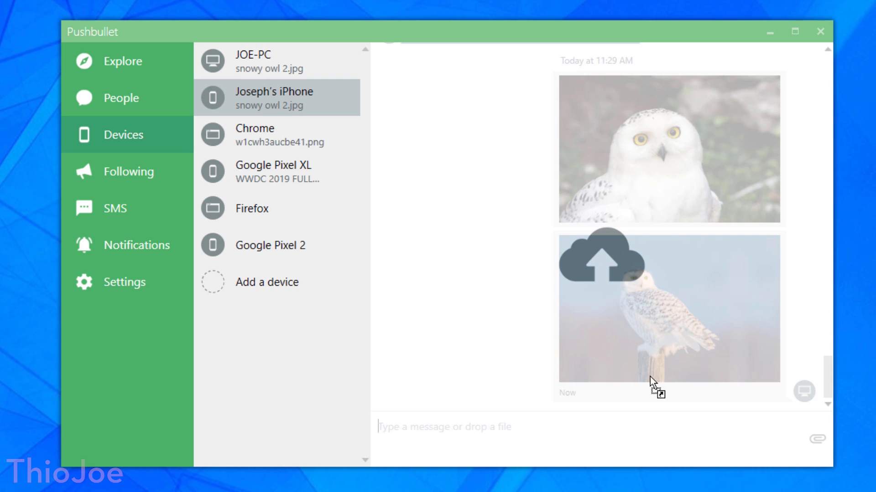
pyautogui.moveTo(650, 377); pyautogui.dragTo(641, 378)
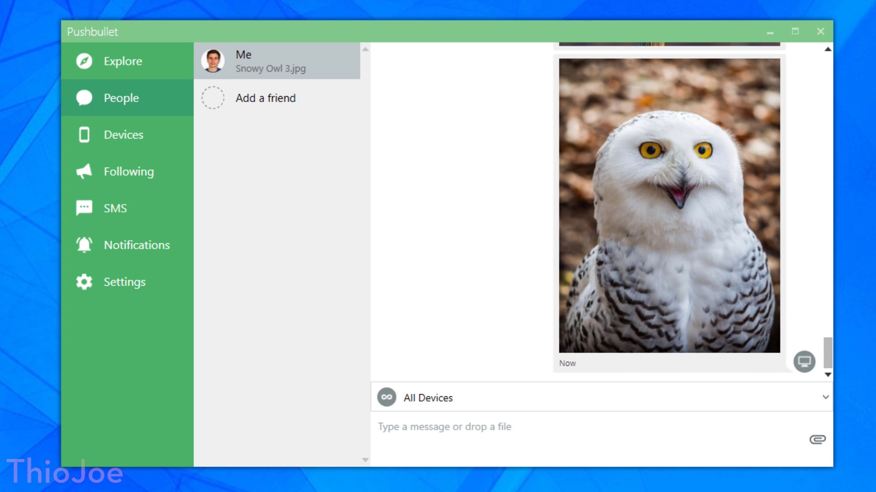
# Step: Send the note 'url or whatever text' to all devices, then drop in another image to send
pyautogui.click(606, 437)
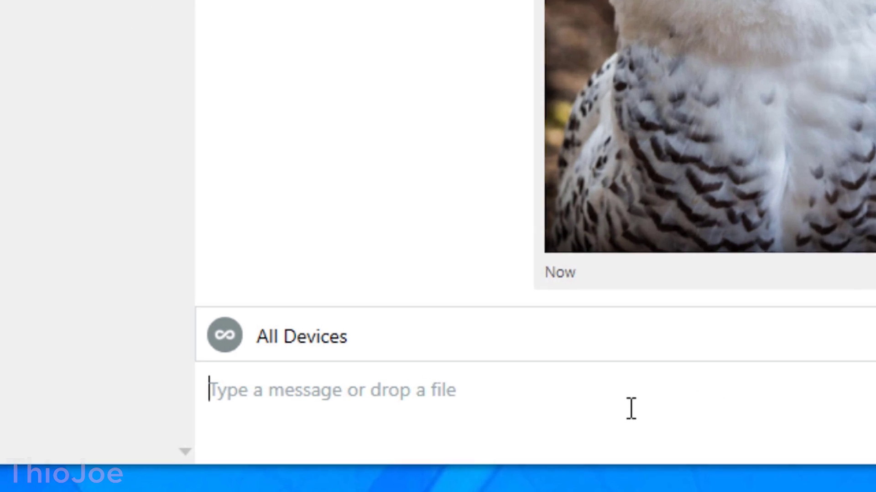
pyautogui.write('url or whatever text')
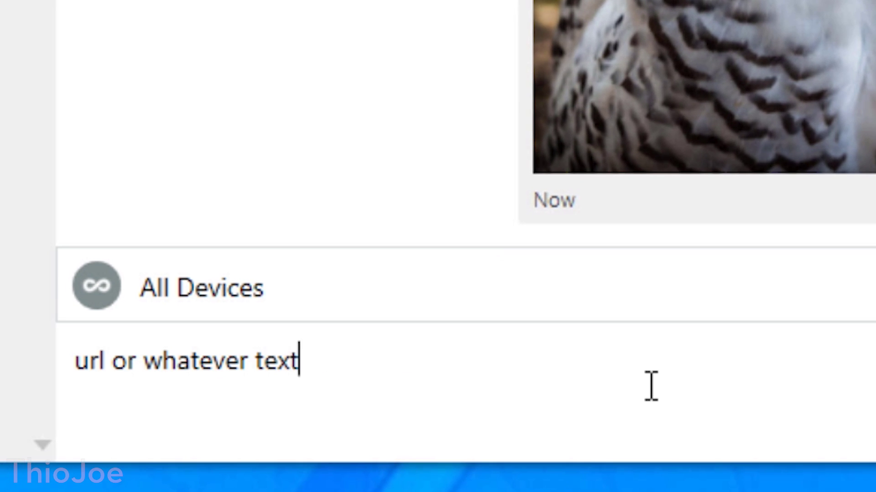
pyautogui.press('Return')
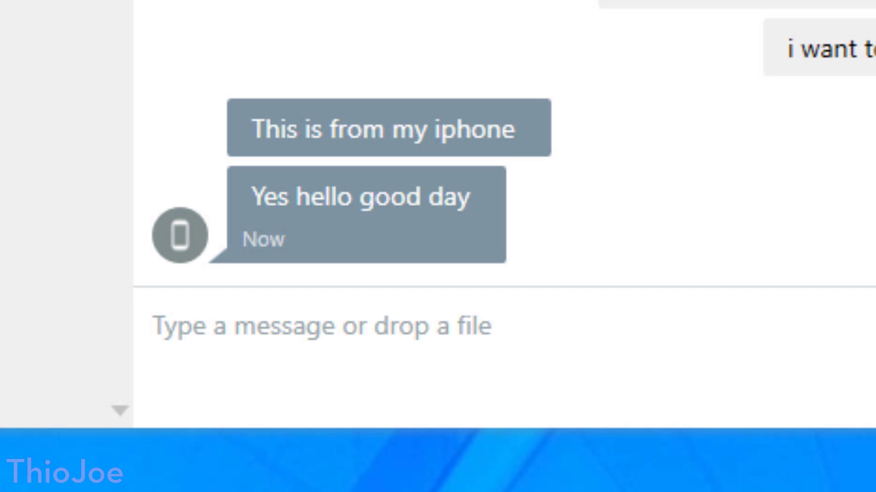
pyautogui.click(153, 325)
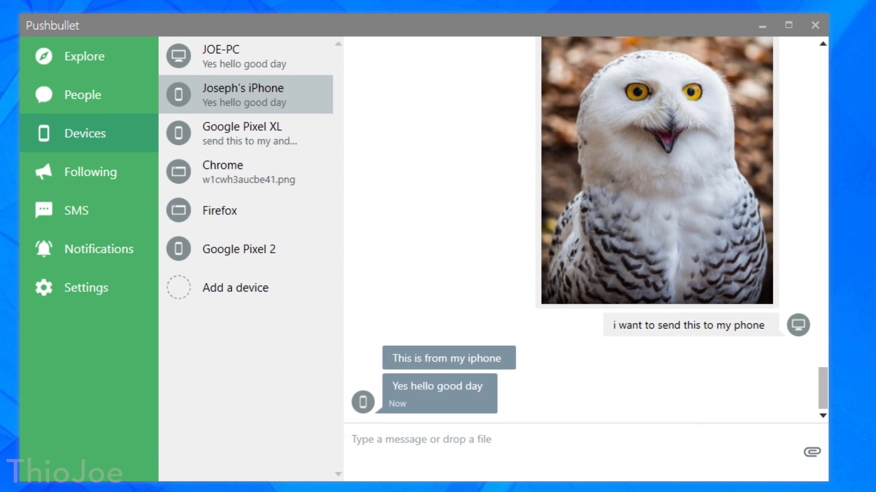
pyautogui.moveTo(852, 374); pyautogui.dragTo(647, 378)
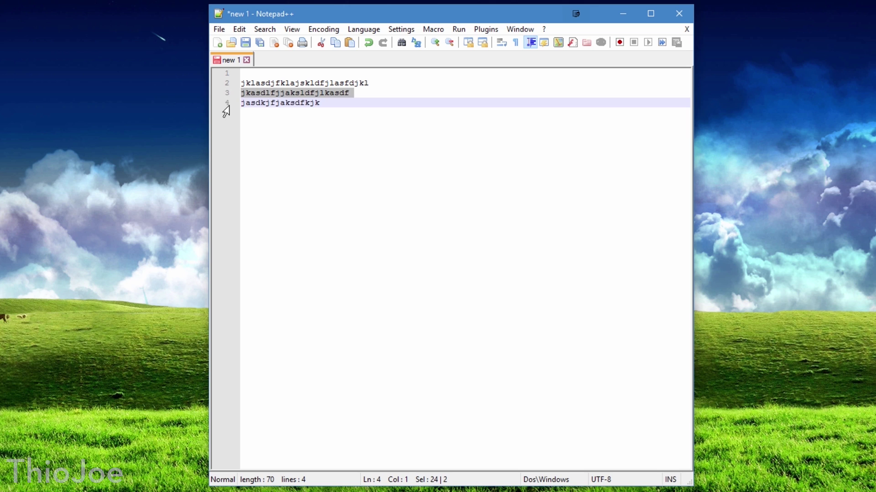
# Step: Add a cout << "whateva"; line inside the for loop in new 3
pyautogui.click(260, 83)
pyautogui.click(348, 113)
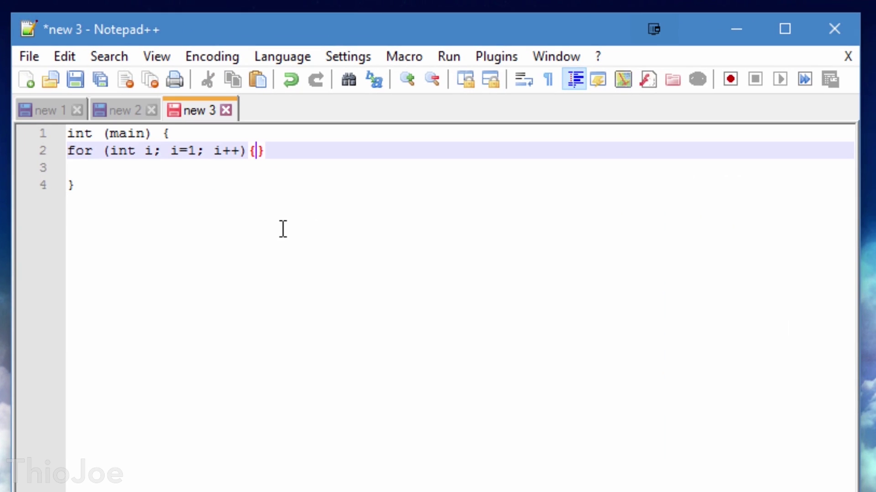
pyautogui.press('Return')
pyautogui.write('}')
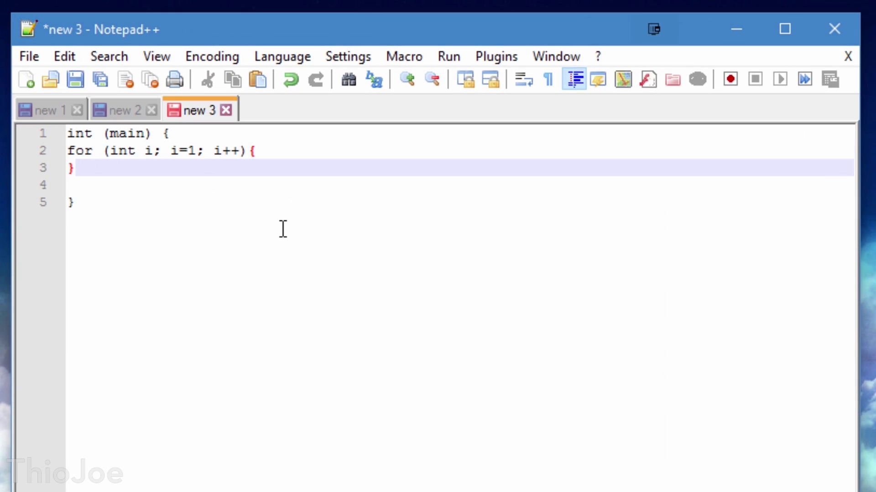
pyautogui.write('cout << "whateva";')
pyautogui.press('Return')
# Step: Set new 3's syntax highlighting language to C++
pyautogui.click(279, 150)
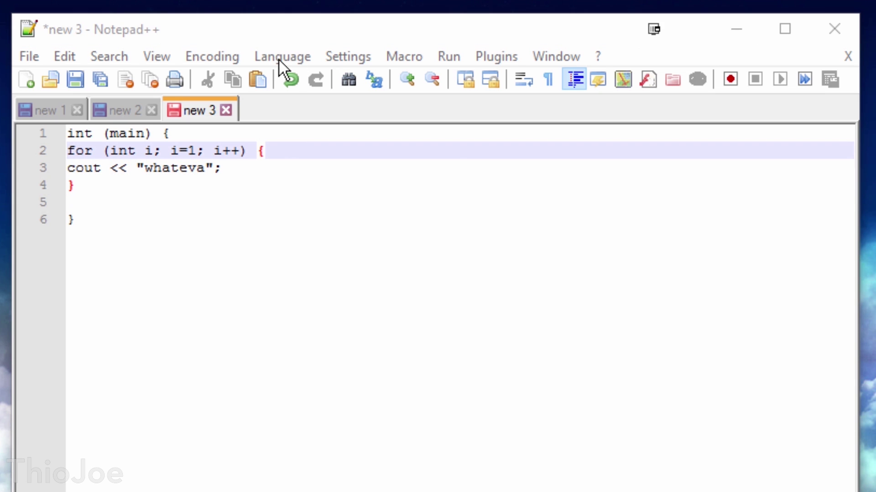
pyautogui.click(280, 58)
pyautogui.moveTo(384, 130)
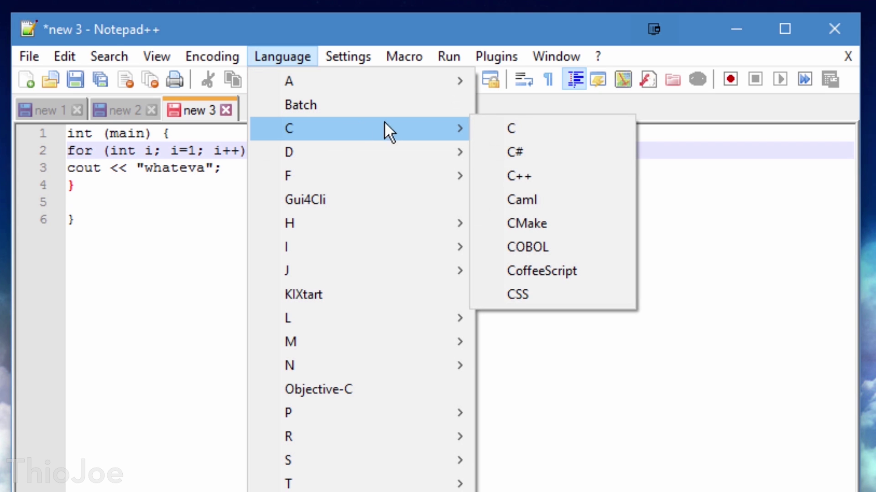
pyautogui.click(549, 176)
# Step: Move through the code lines, then open main.cpp in a new tab
pyautogui.hotkey('ctrl', 'End')
pyautogui.hotkey('ctrl', 'a')
pyautogui.click(178, 246)
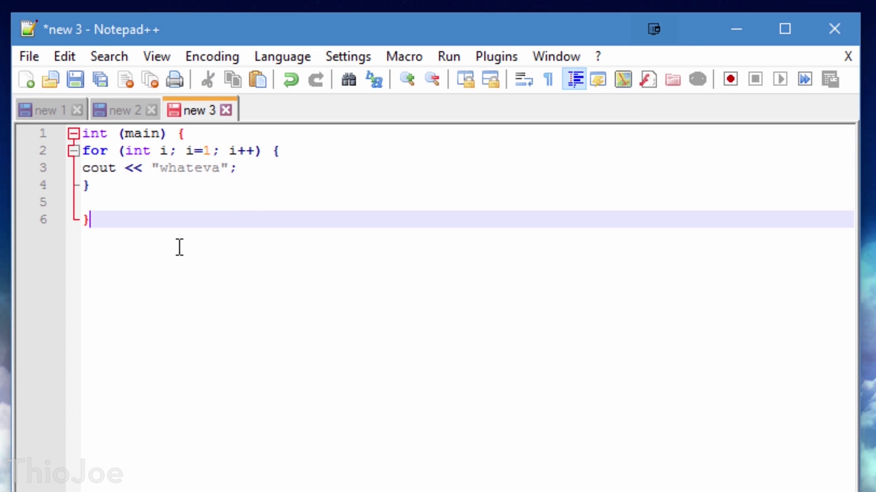
pyautogui.press('Up')
pyautogui.press('Up')
pyautogui.moveTo(296, 90); pyautogui.dragTo(297, 93)
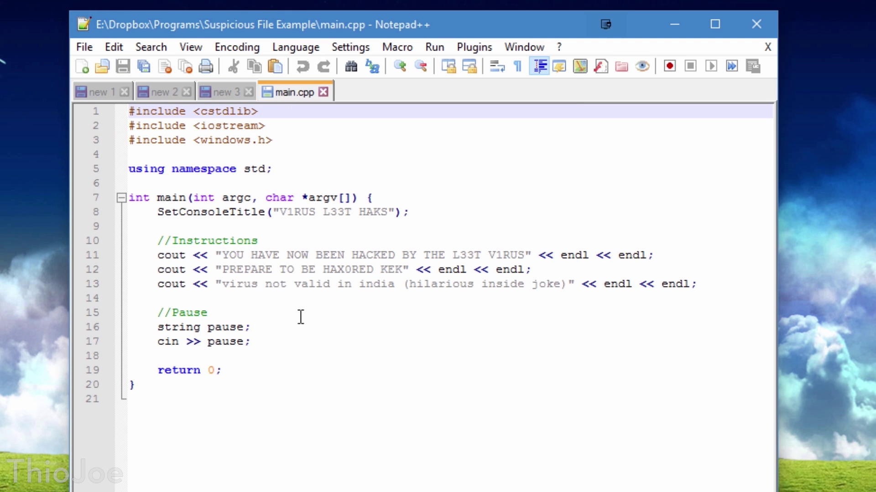
# Step: Click through main.cpp's lines 21, 6, 19 and 4, then bring up Find in Files
pyautogui.click(299, 401)
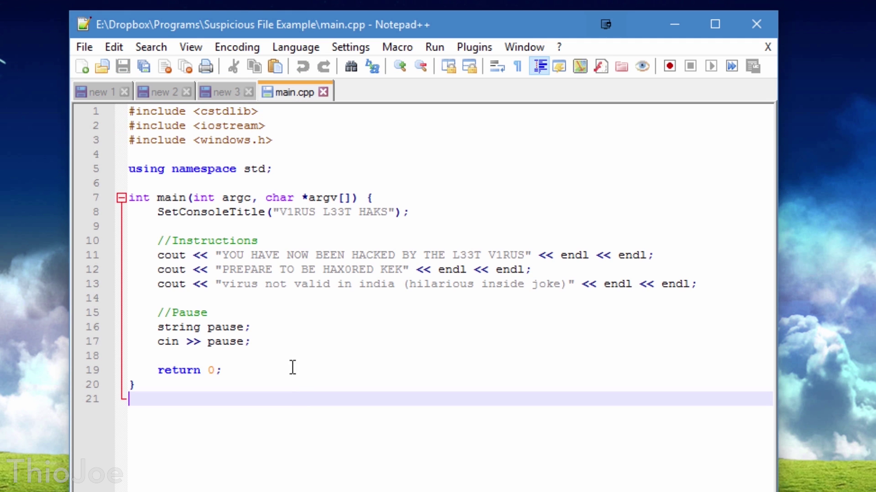
pyautogui.click(181, 180)
pyautogui.click(268, 374)
pyautogui.click(264, 431)
pyautogui.click(205, 156)
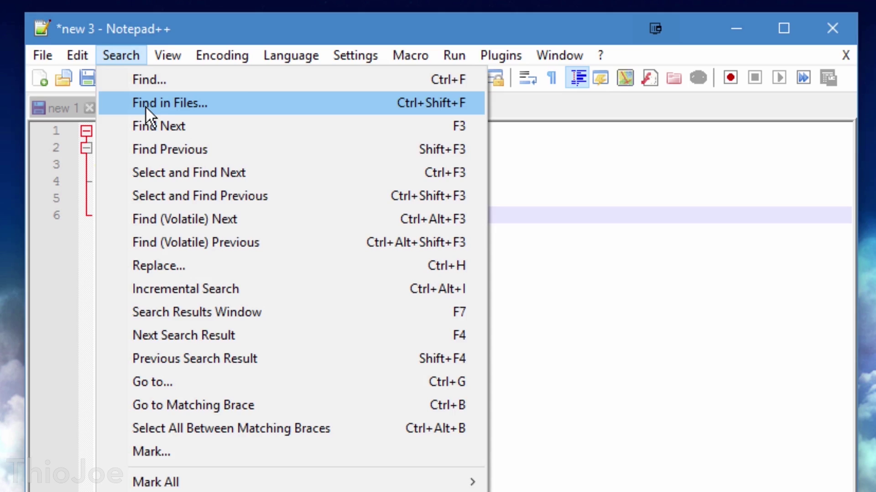
pyautogui.click(146, 108)
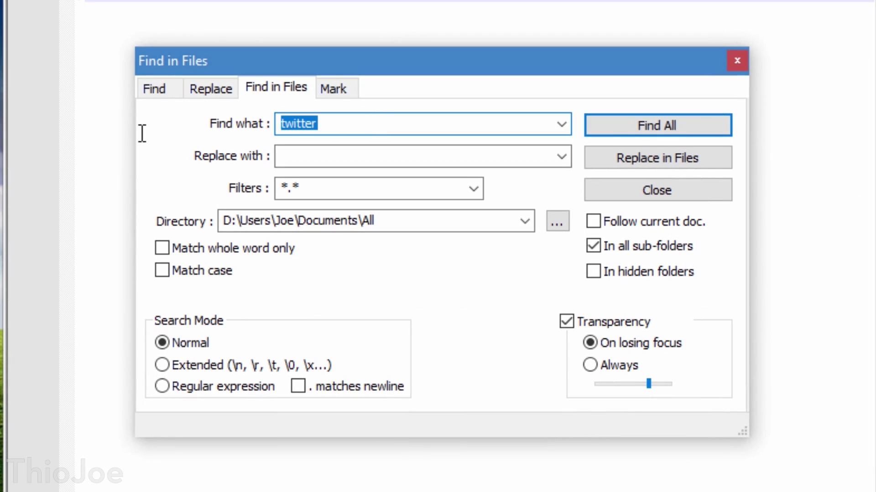
# Step: Enter 'hell' as the search text and look over the available plugins list
pyautogui.write('hell')
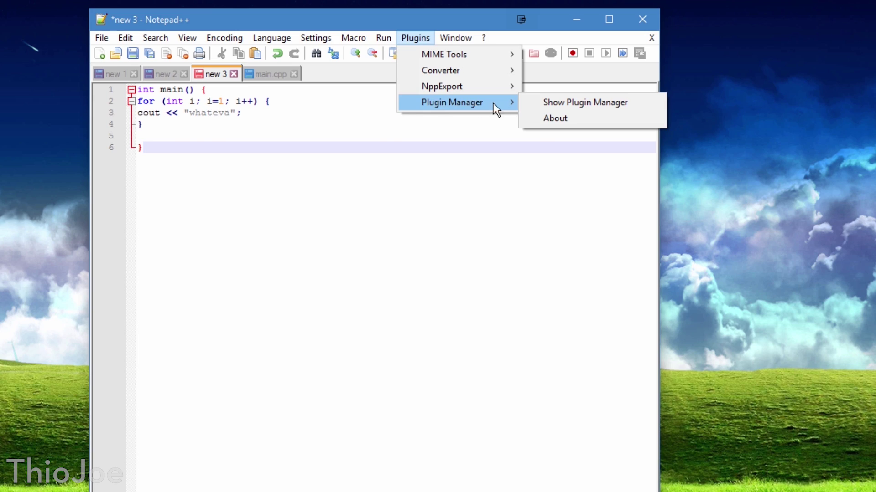
pyautogui.click(582, 101)
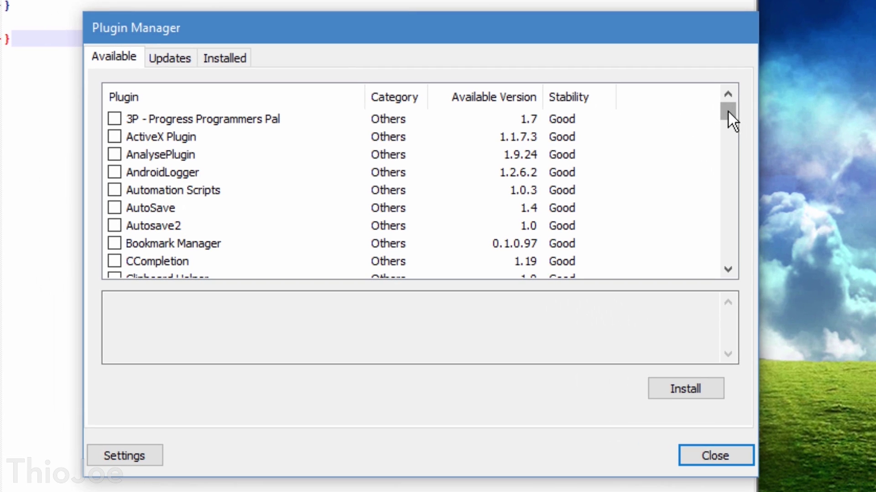
pyautogui.moveTo(727, 110); pyautogui.dragTo(724, 144)
# Step: Add a line reading cout << "whateva below the loop's closing brace
pyautogui.press('Return')
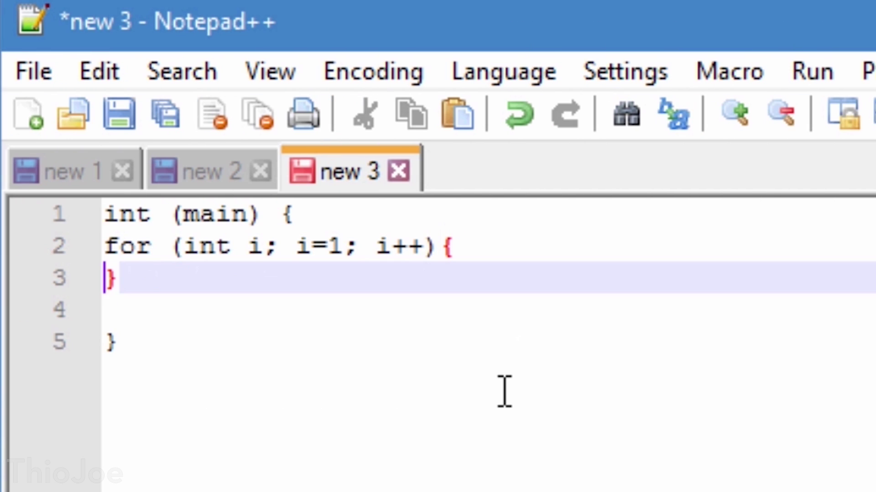
pyautogui.write('cout << ')
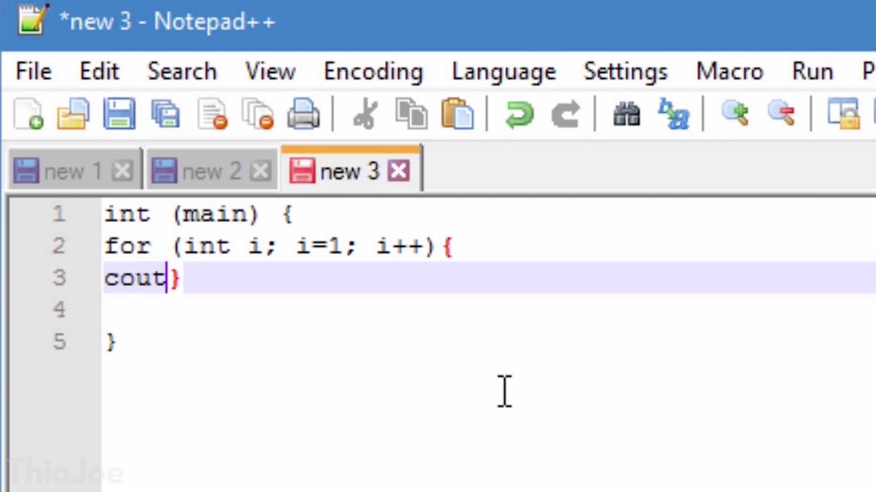
pyautogui.write('"whateva";')
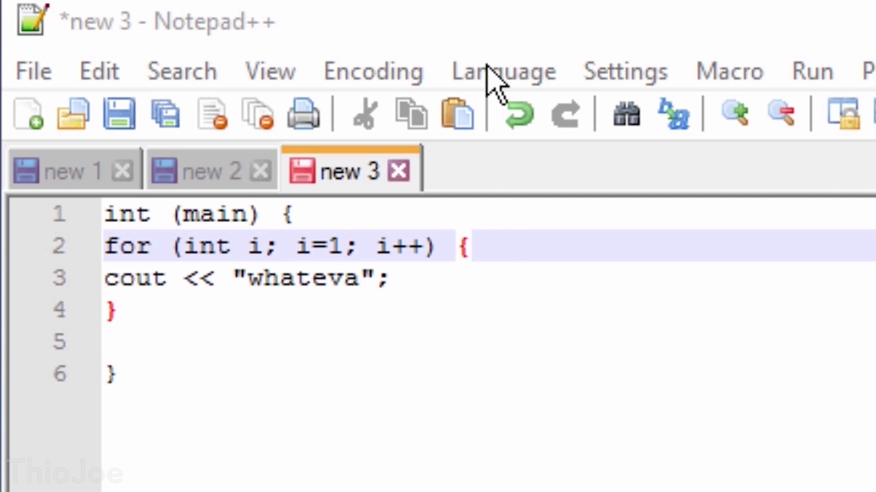
pyautogui.click(487, 68)
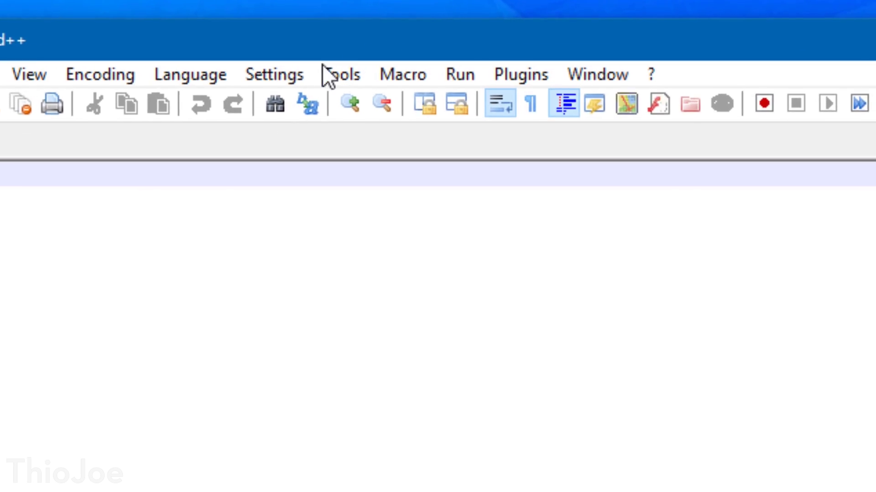
# Step: Review Backup and session preferences, keeping session remembered, then reopen main.cpp
pyautogui.click(259, 105)
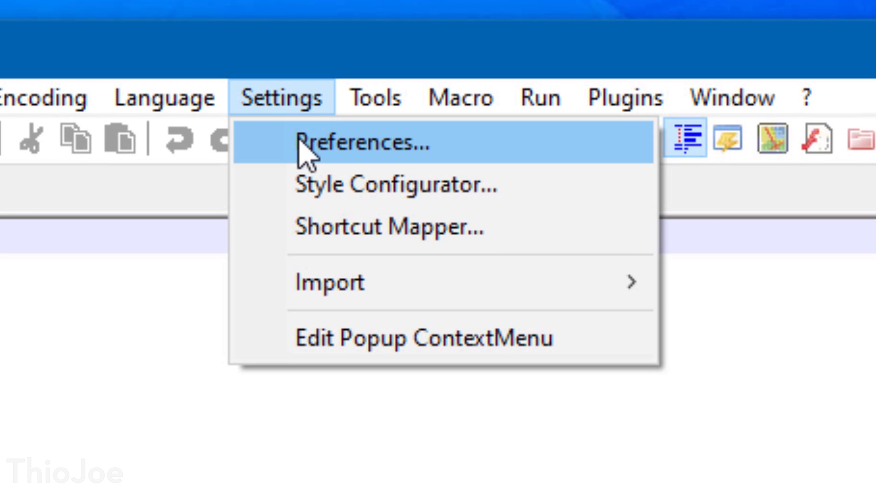
pyautogui.click(302, 152)
pyautogui.click(157, 381)
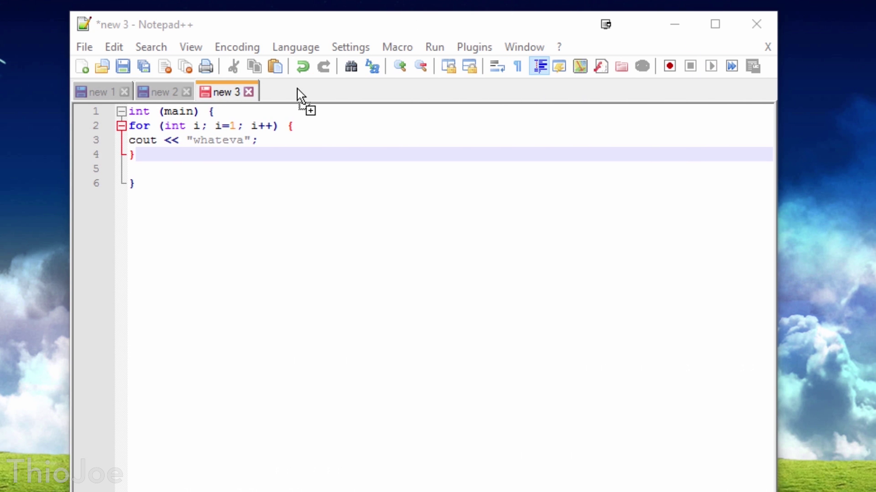
pyautogui.moveTo(303, 102); pyautogui.dragTo(303, 98)
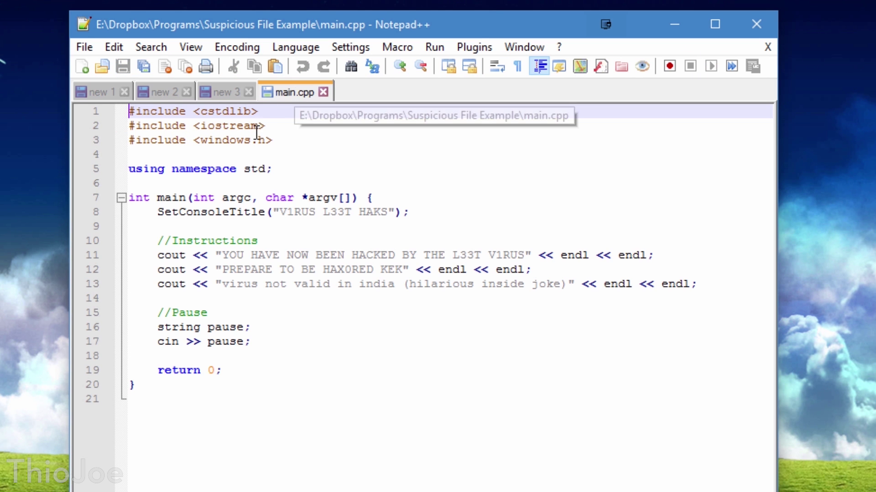
# Step: Place the caret on lines 21, 4 and 5, then open Find in Files searching 'twitter'
pyautogui.click(299, 401)
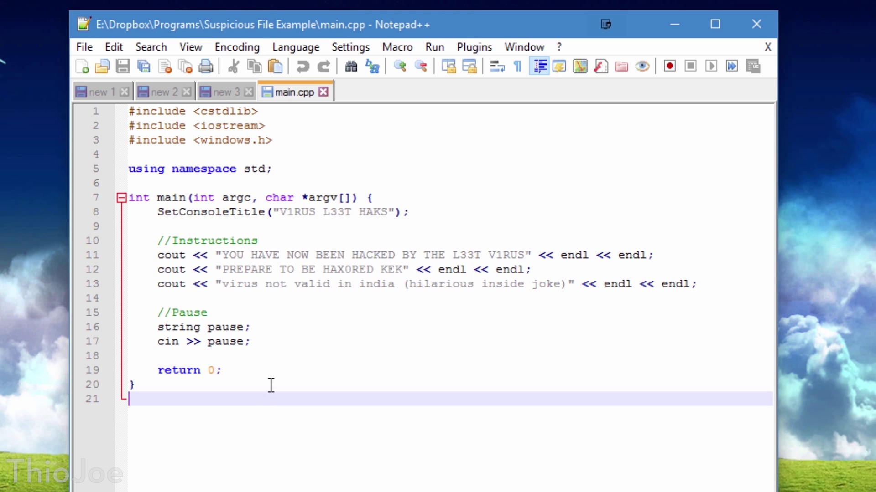
pyautogui.click(205, 155)
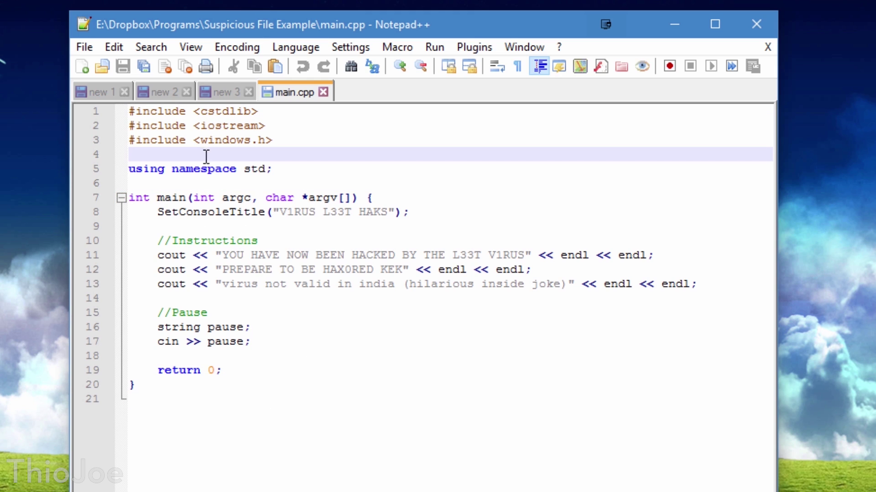
pyautogui.press('Down')
pyautogui.click(139, 57)
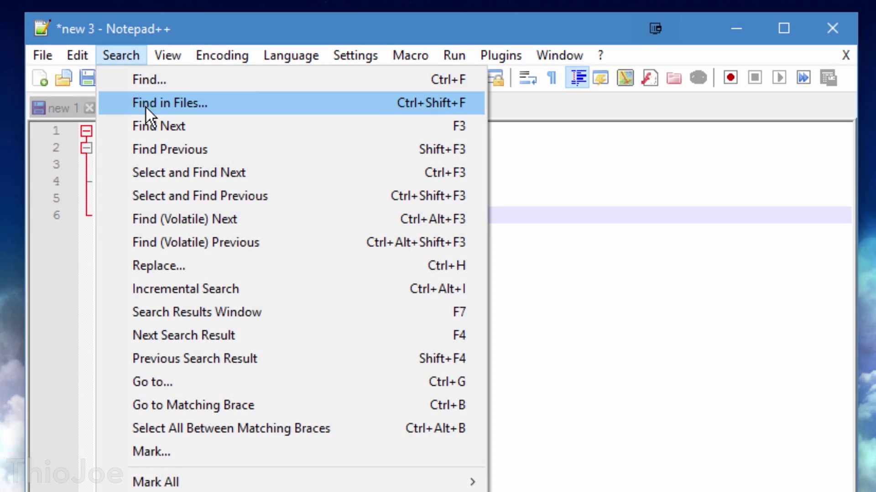
pyautogui.click(146, 108)
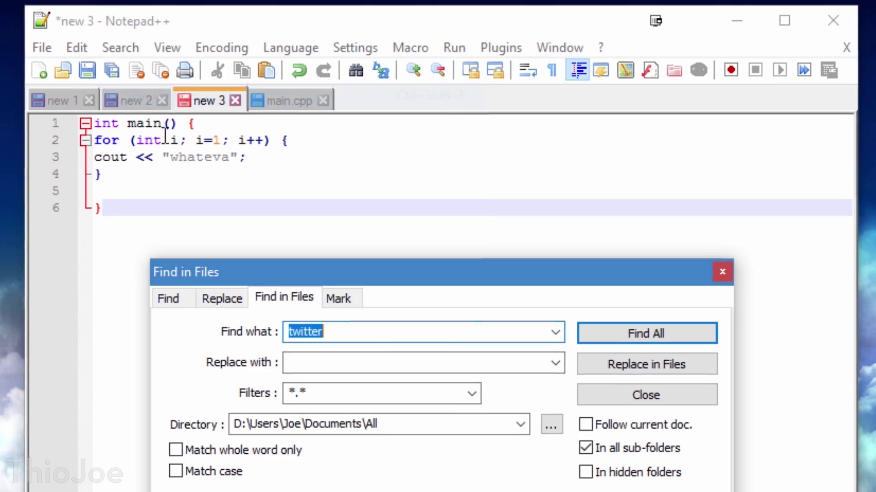